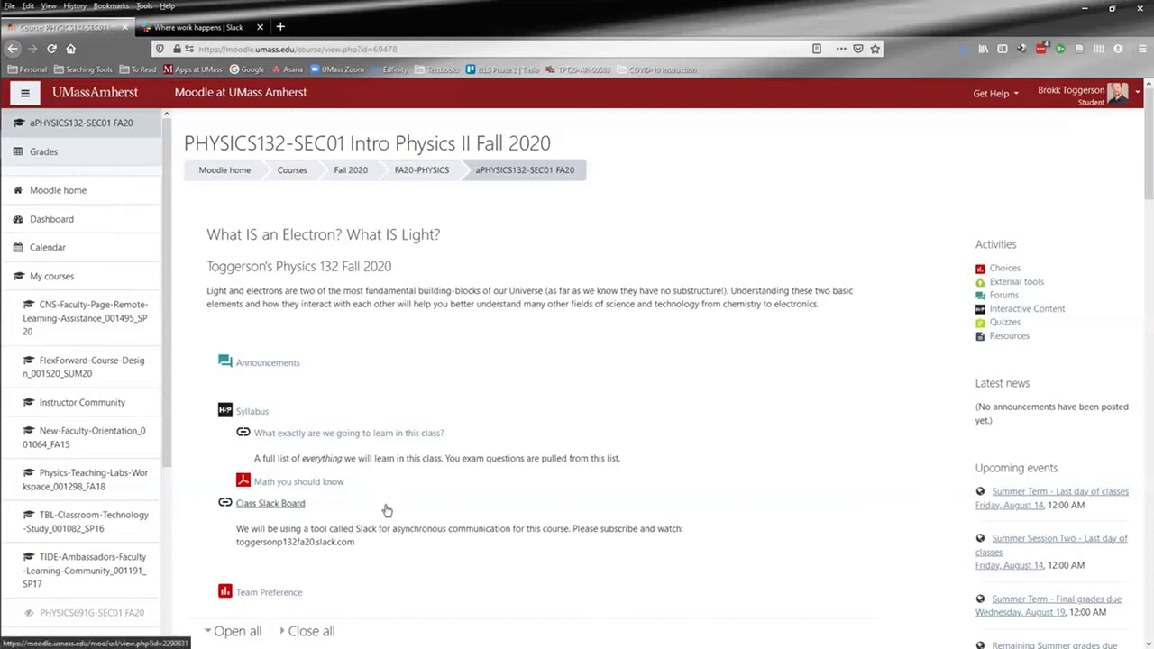
Step: Highlight the Class Slack Board note and workspace URL on the Moodle course page, then switch to the Slack tab
{"action": "left_click_drag", "start_coordinate": [204, 506], "coordinate": [377, 554]}
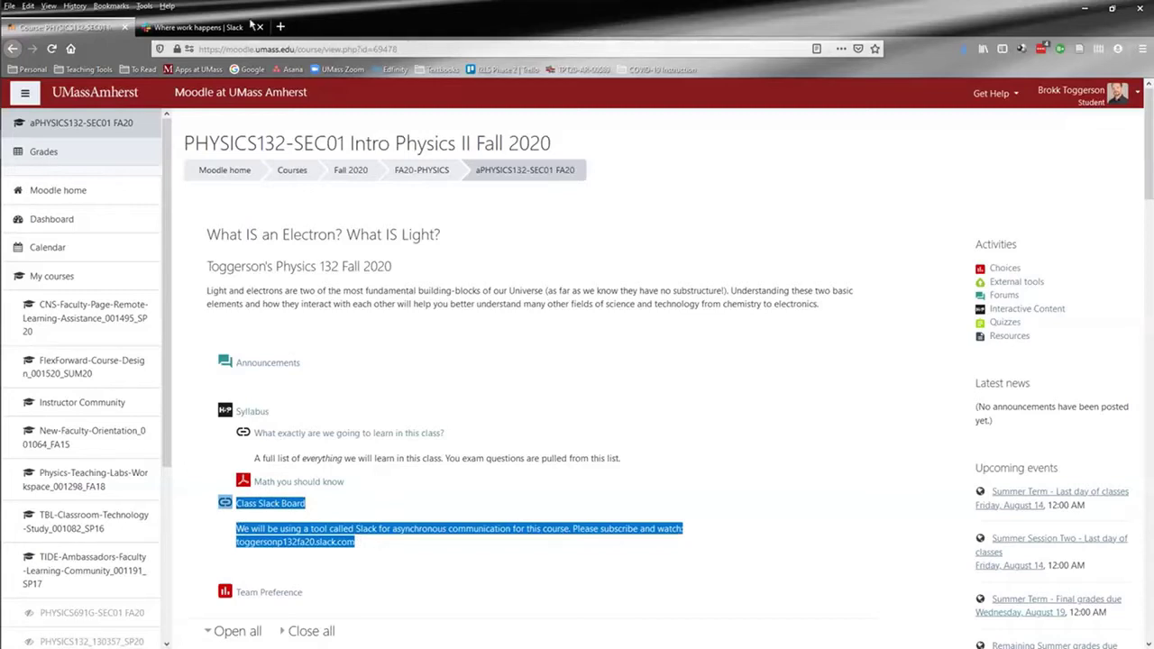
{"action": "left_click", "coordinate": [227, 36]}
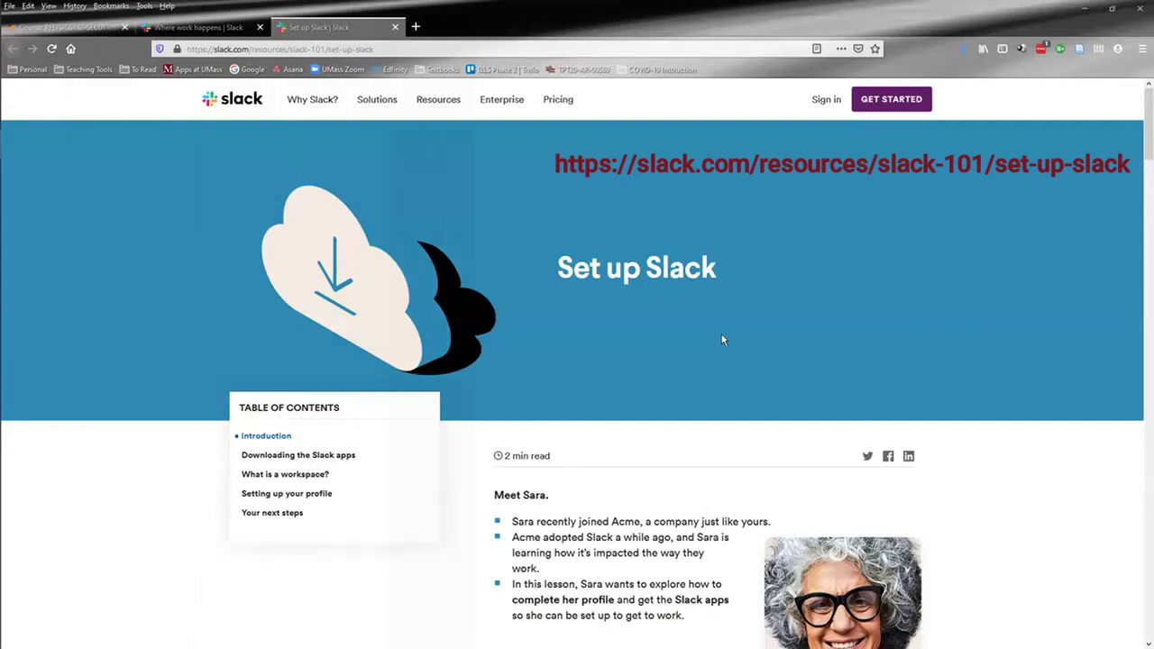
Step: Scroll the Set up Slack guide down to the Downloading the Slack apps section
{"action": "scroll", "coordinate": [722, 340], "scroll_direction": "down", "scroll_amount": 1}
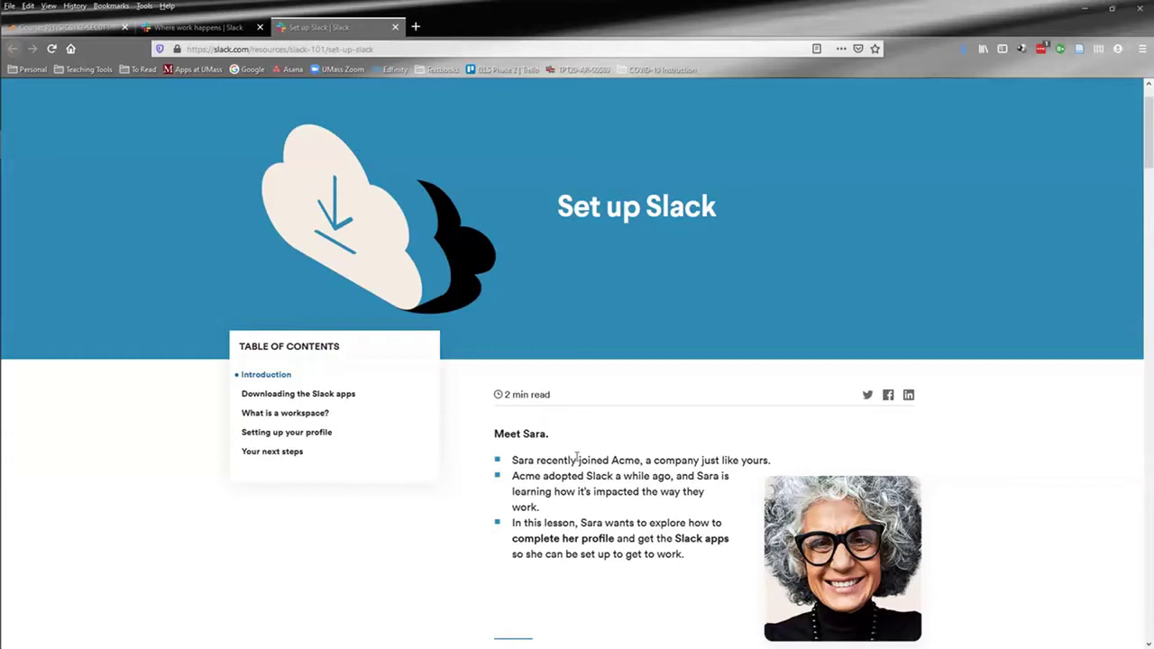
{"action": "scroll", "coordinate": [572, 457], "scroll_direction": "down", "scroll_amount": 3}
{"action": "scroll", "coordinate": [573, 564], "scroll_direction": "down", "scroll_amount": 3}
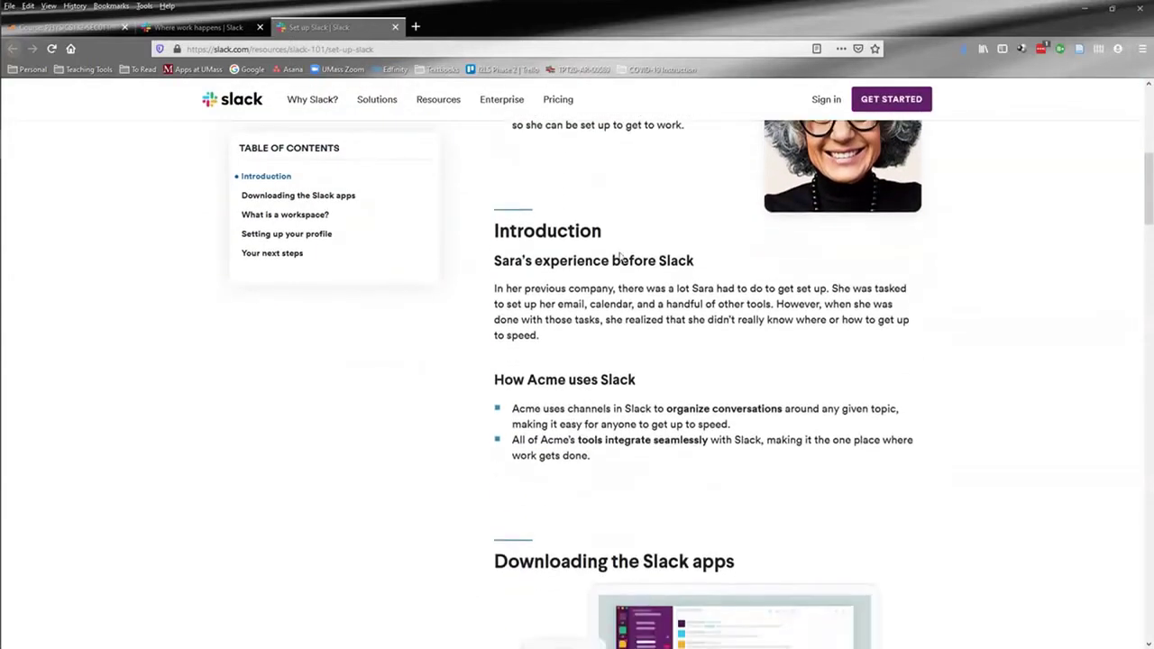
{"action": "scroll", "coordinate": [433, 487], "scroll_direction": "down", "scroll_amount": 3}
{"action": "scroll", "coordinate": [433, 496], "scroll_direction": "down", "scroll_amount": 4}
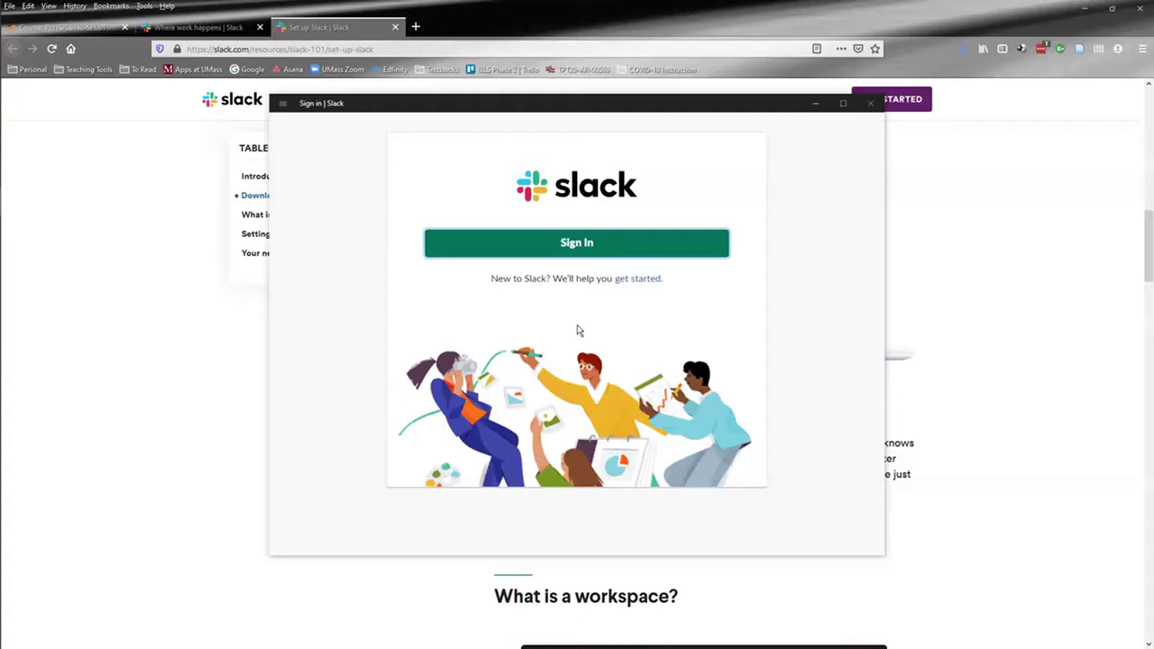
Step: Sign in to the Toggerson Physics 132 FA20 workspace by pasting its address copied from Moodle
{"action": "left_click", "coordinate": [608, 251]}
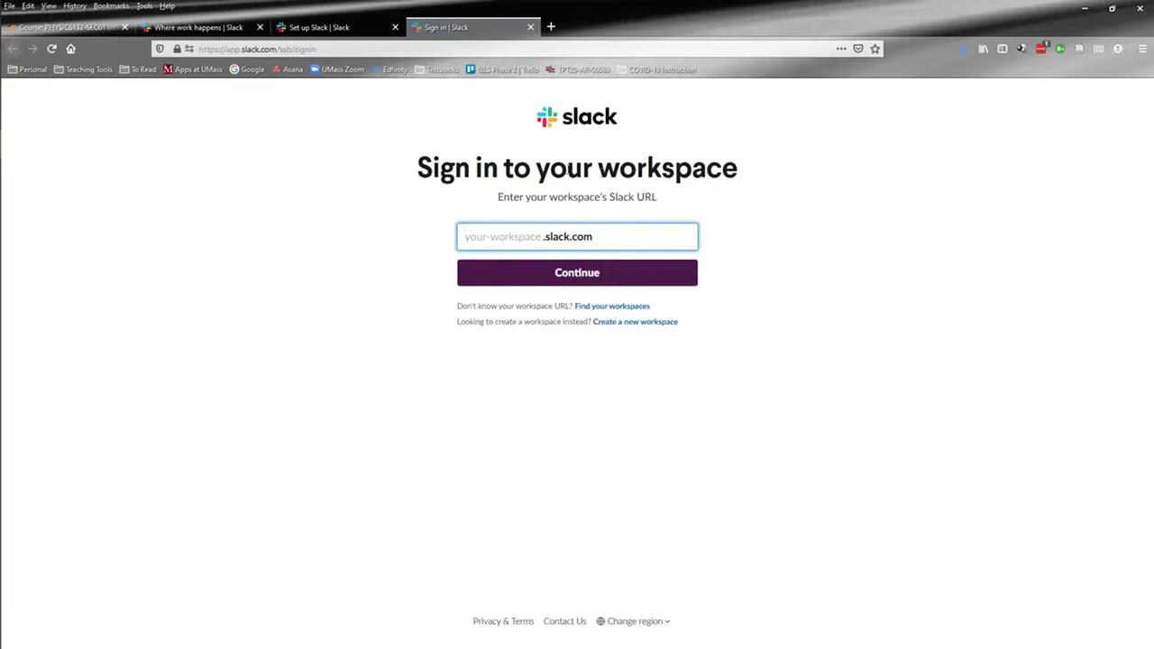
{"action": "left_click", "coordinate": [67, 27]}
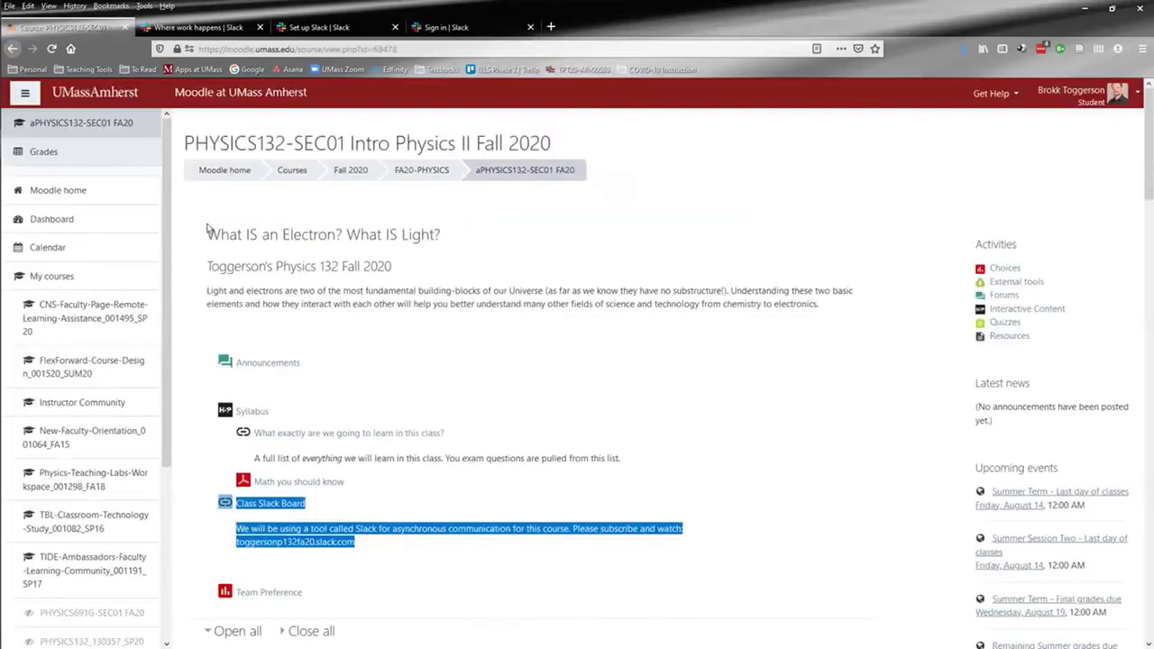
{"action": "left_click", "coordinate": [388, 571]}
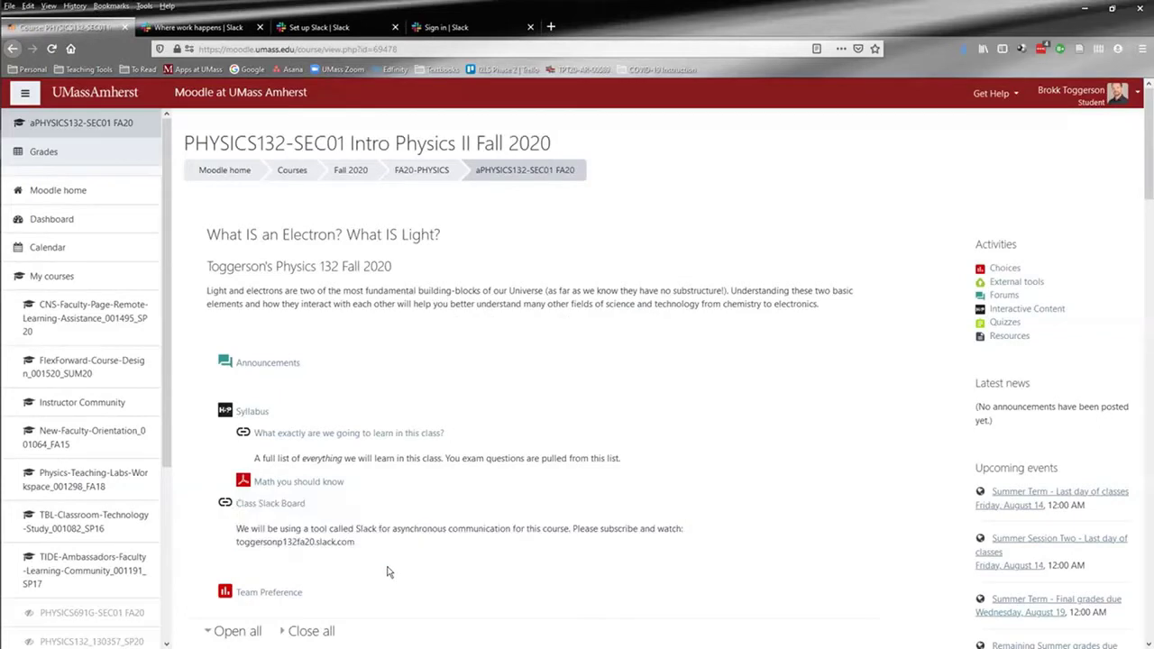
{"action": "left_click_drag", "start_coordinate": [236, 543], "coordinate": [361, 546]}
{"action": "key", "text": "ctrl+c"}
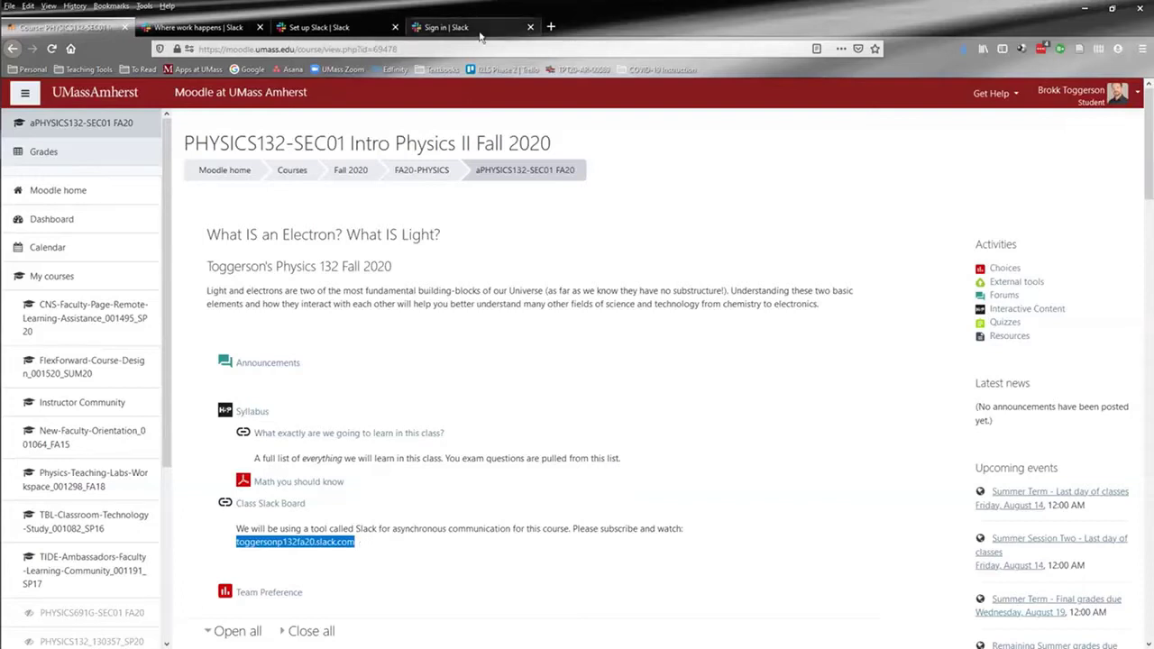
{"action": "left_click", "coordinate": [448, 27]}
{"action": "key", "text": "ctrl+v"}
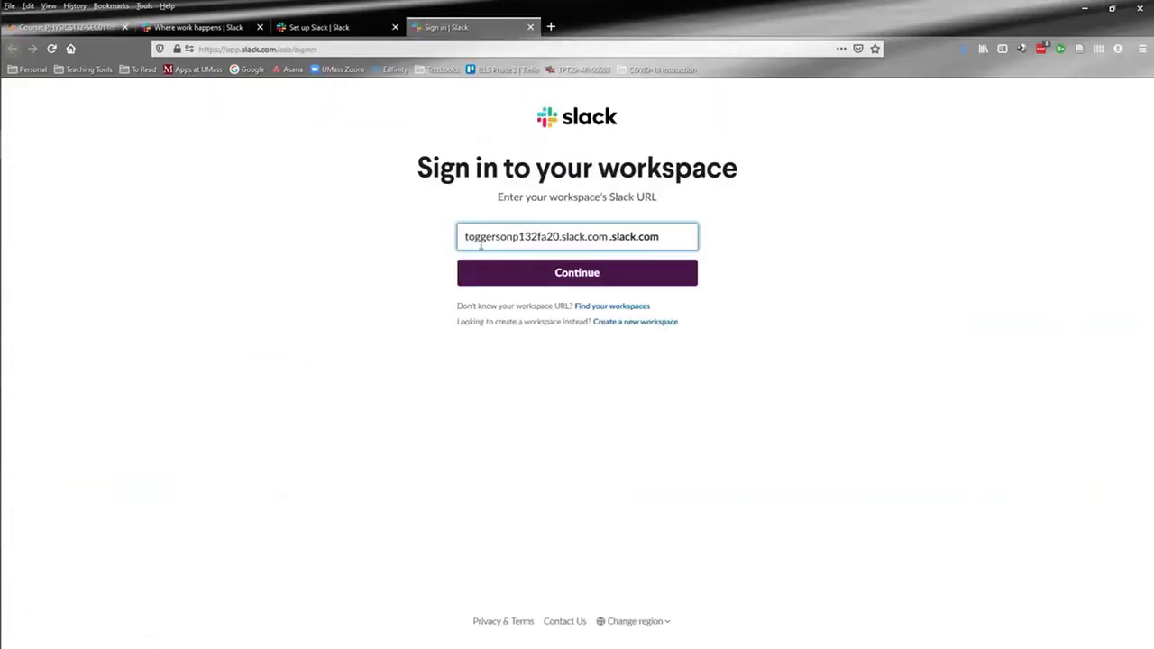
{"action": "left_click", "coordinate": [594, 273]}
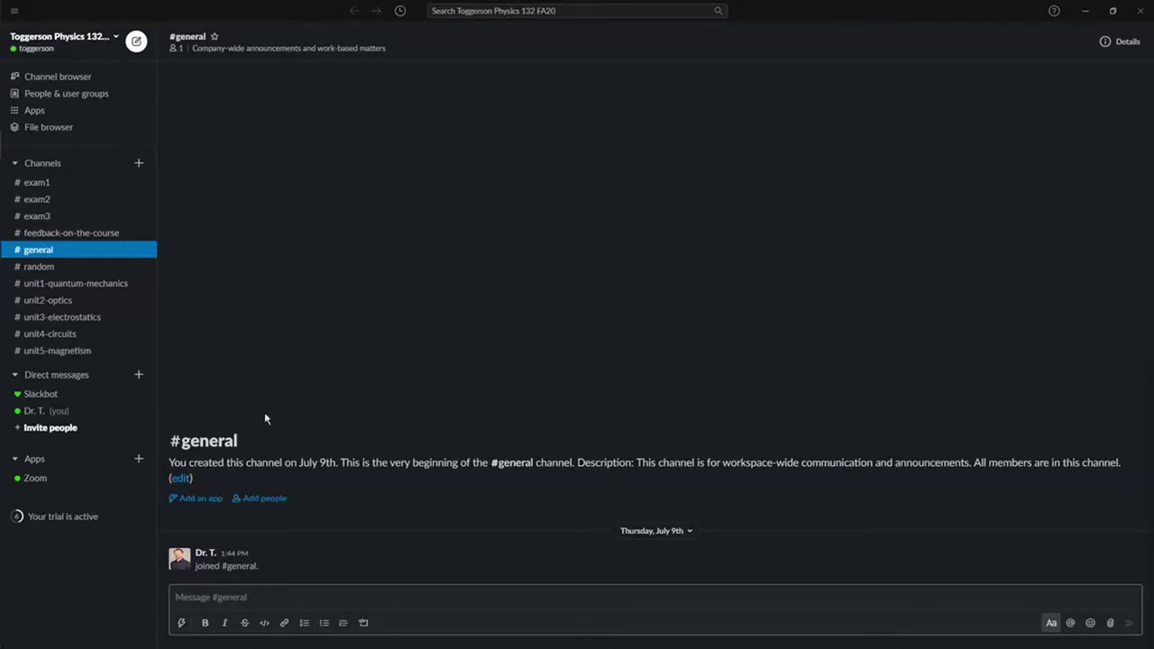
Step: From the workspace menu, switch status to away and back to active, then view your profile
{"action": "left_click", "coordinate": [48, 49]}
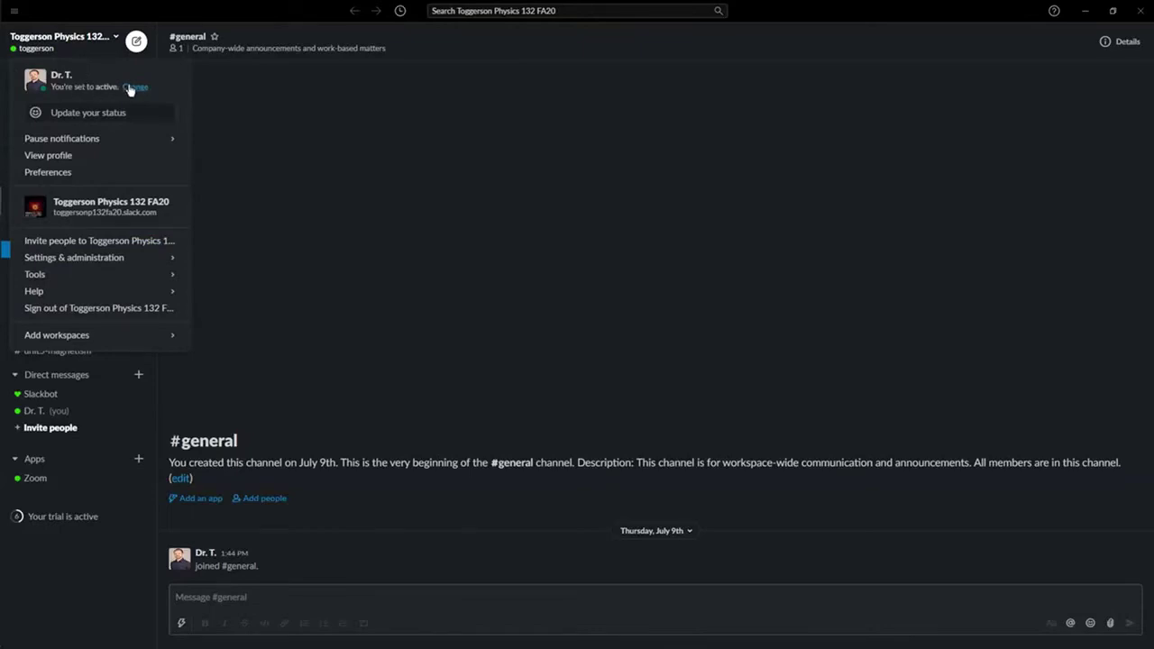
{"action": "left_click", "coordinate": [131, 87]}
{"action": "left_click", "coordinate": [131, 87]}
{"action": "mouse_move", "coordinate": [121, 143]}
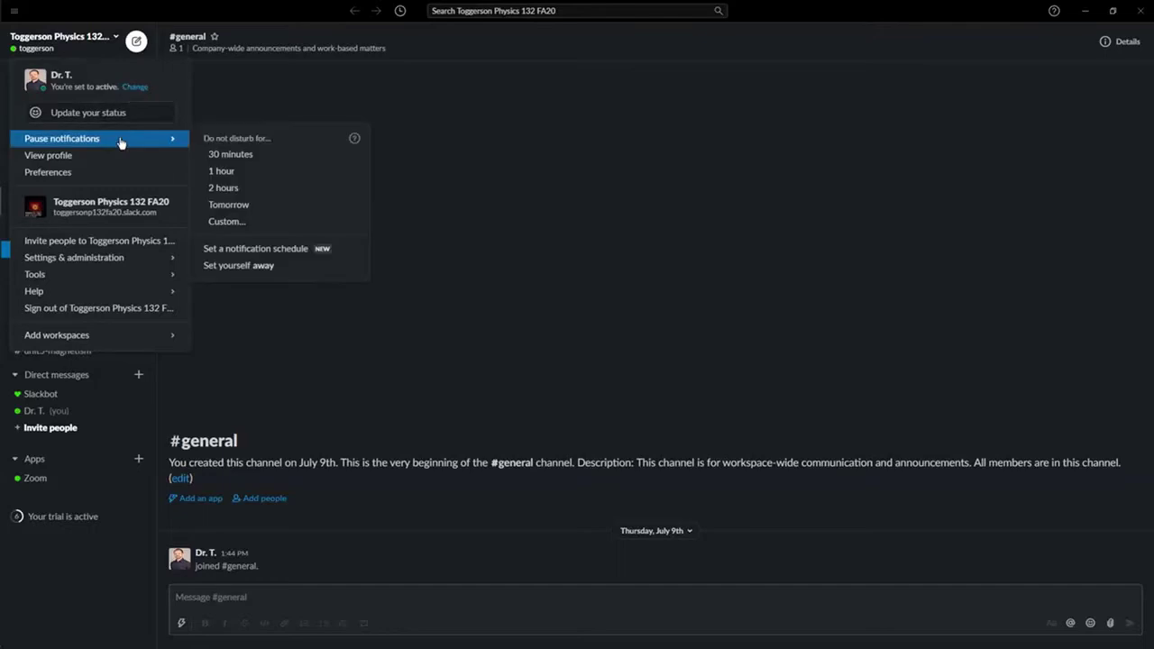
{"action": "left_click", "coordinate": [129, 160]}
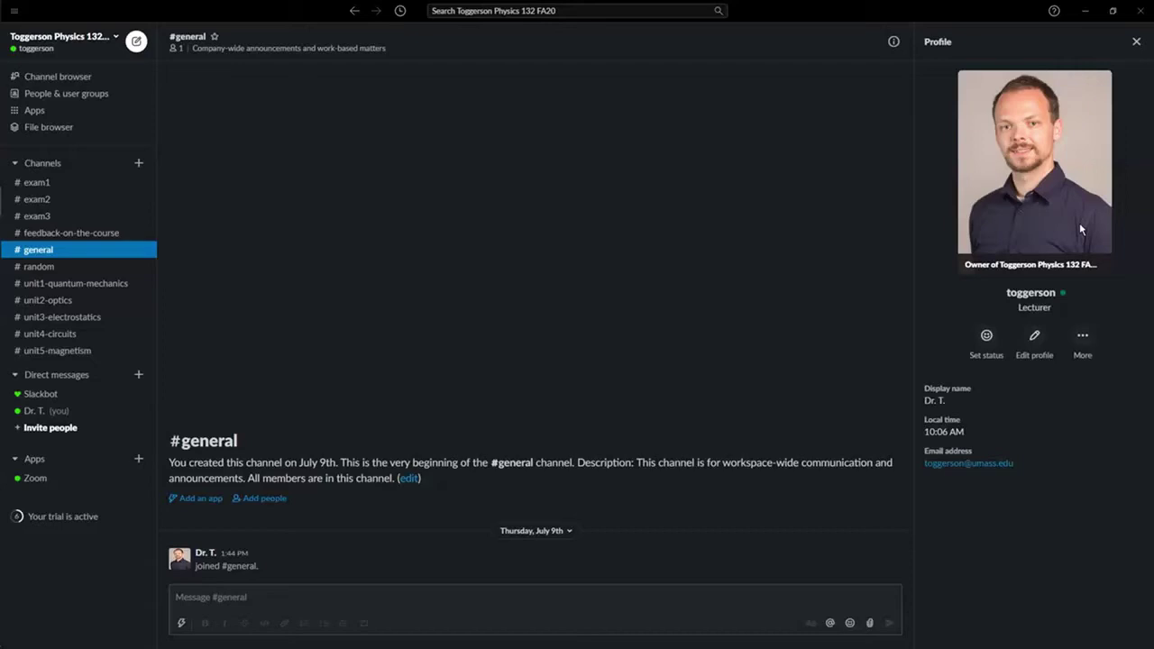
Step: Append '(he/him)' to the display name, save the profile, and close the profile panel
{"action": "left_click", "coordinate": [1037, 338]}
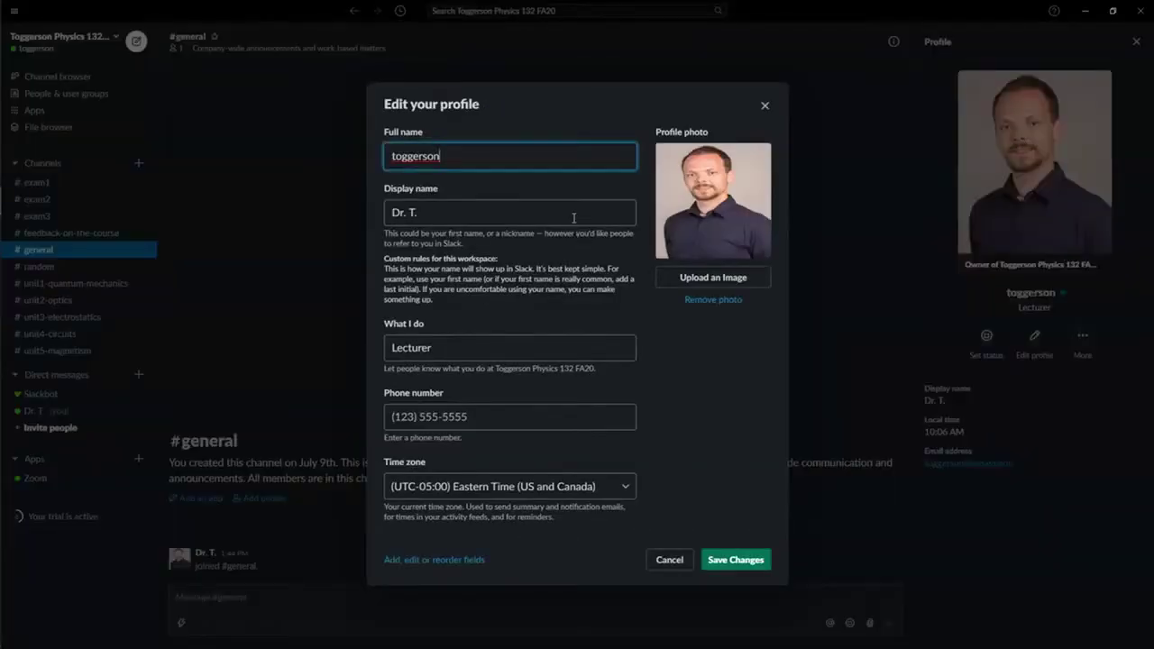
{"action": "left_click", "coordinate": [574, 217]}
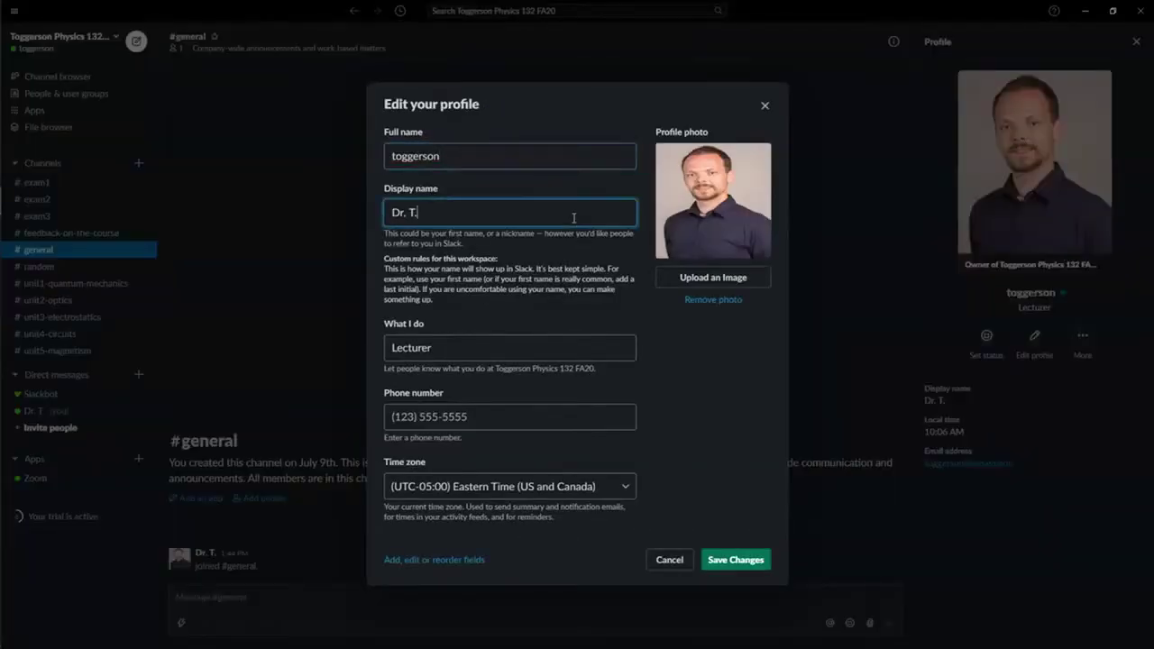
{"action": "type", "text": "(he/him)"}
{"action": "left_click", "coordinate": [736, 560]}
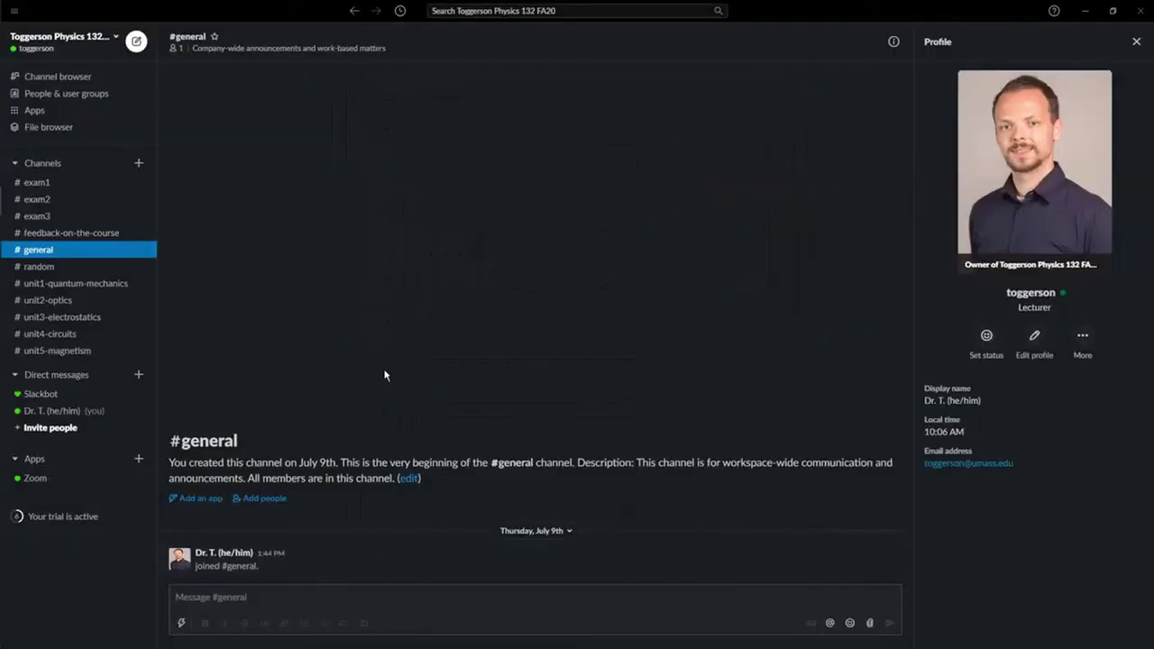
{"action": "left_click", "coordinate": [106, 256]}
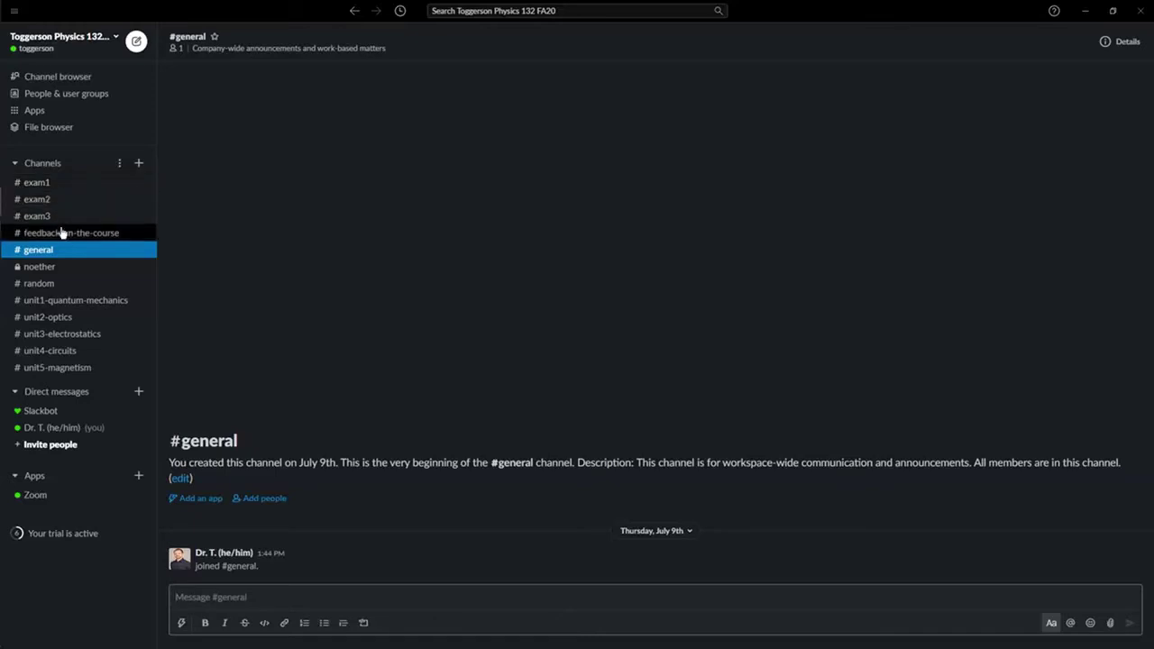
Step: Visit #feedback-on-the-course, then move to #random
{"action": "left_click", "coordinate": [147, 233]}
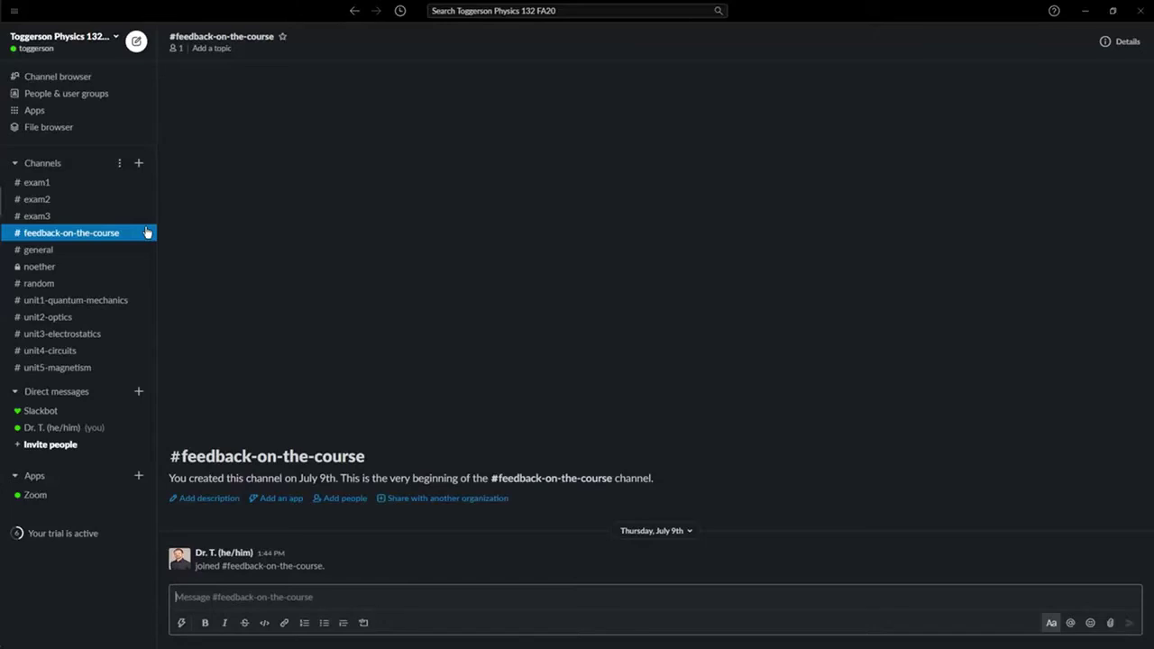
{"action": "left_click", "coordinate": [76, 285]}
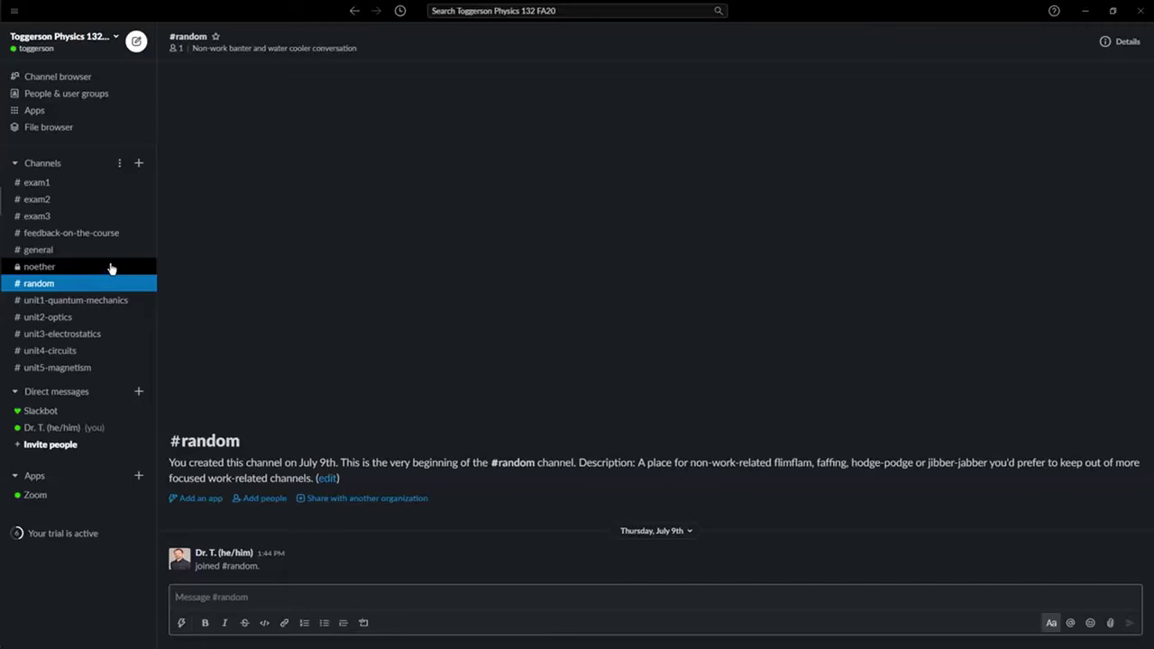
Step: Begin creating a new channel, then close the Create a channel dialog without saving
{"action": "left_click", "coordinate": [138, 163]}
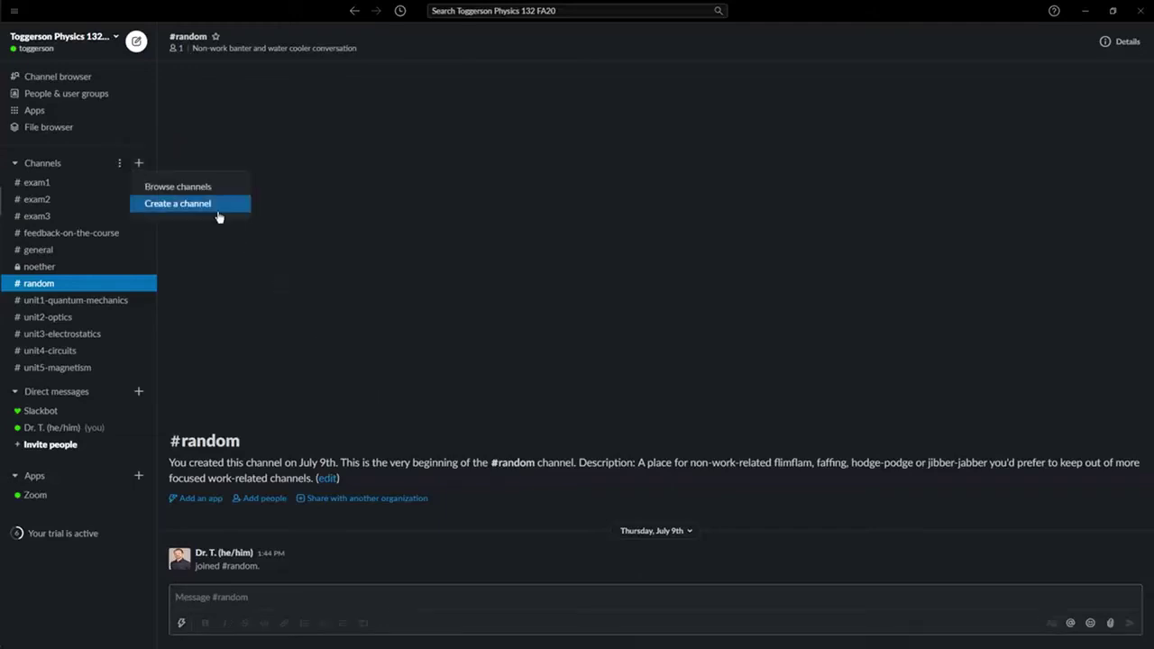
{"action": "left_click", "coordinate": [218, 218]}
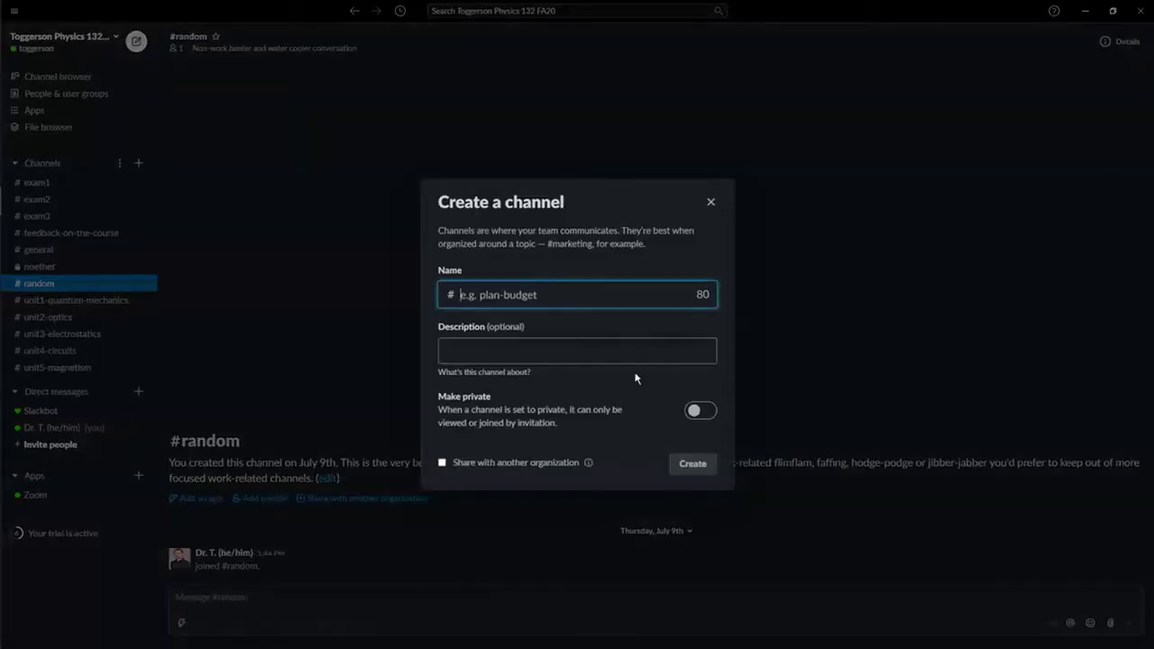
{"action": "left_click", "coordinate": [589, 294]}
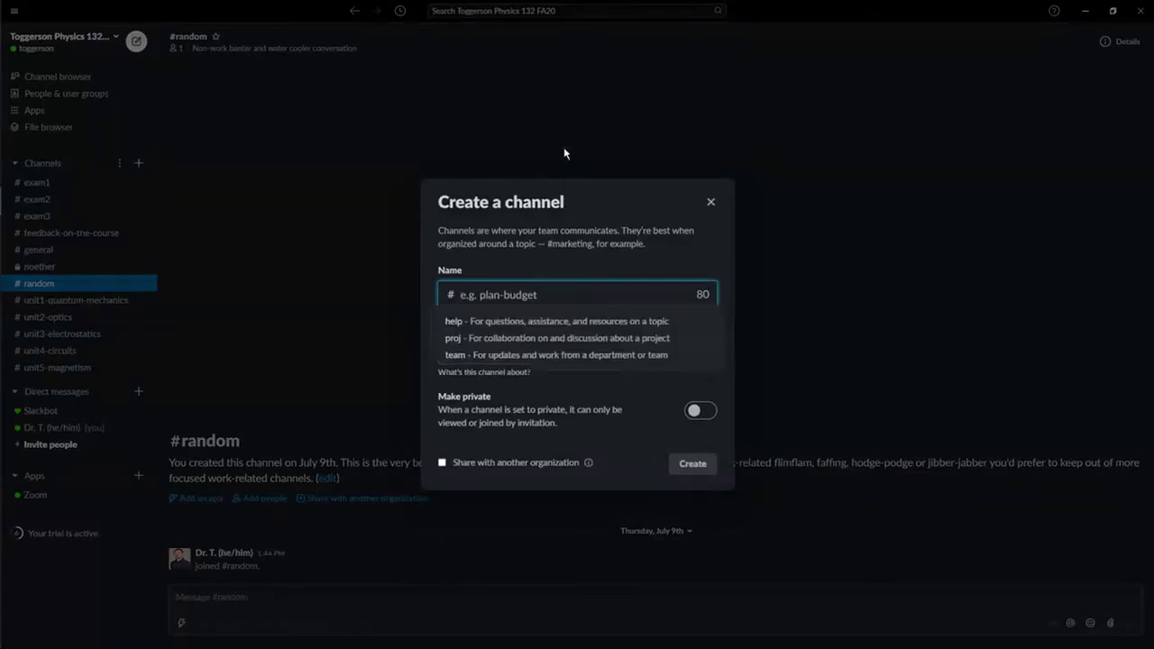
{"action": "left_click", "coordinate": [636, 431]}
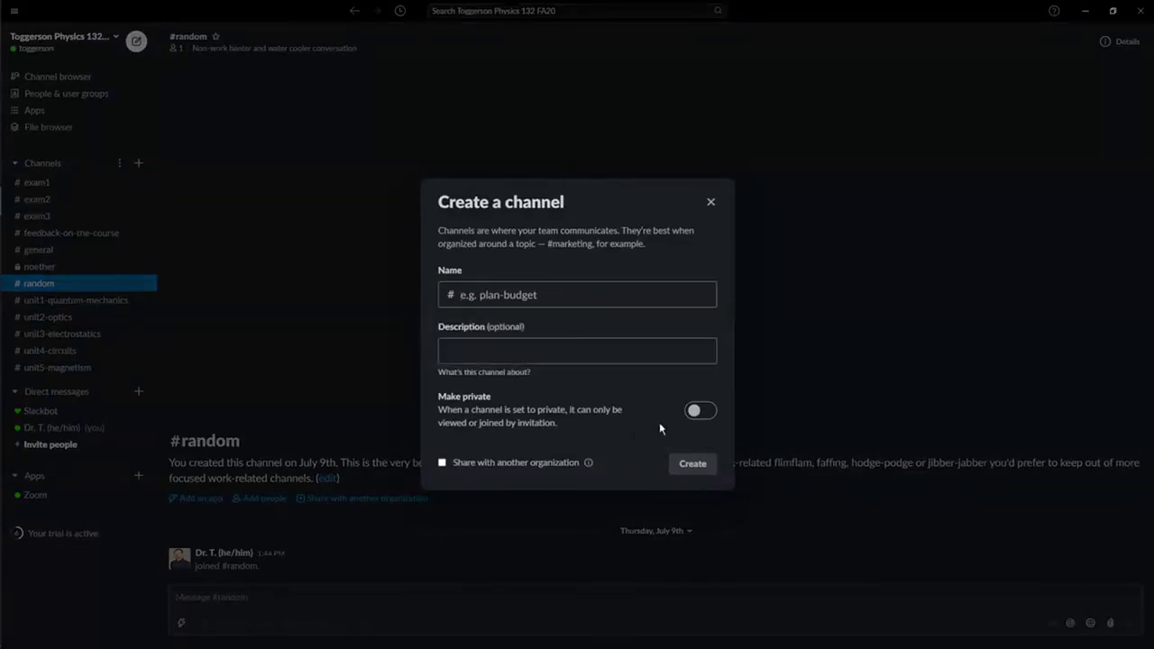
{"action": "left_click", "coordinate": [711, 202]}
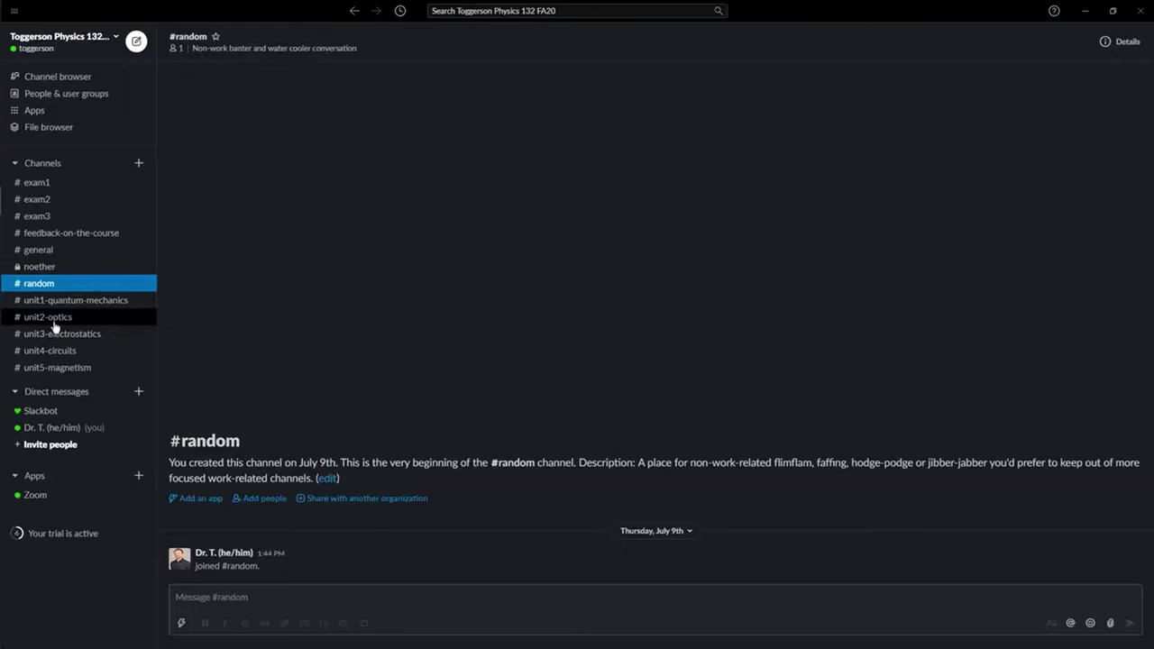
Step: Open the Slackbot direct message, then your own personal message space
{"action": "left_click", "coordinate": [94, 415]}
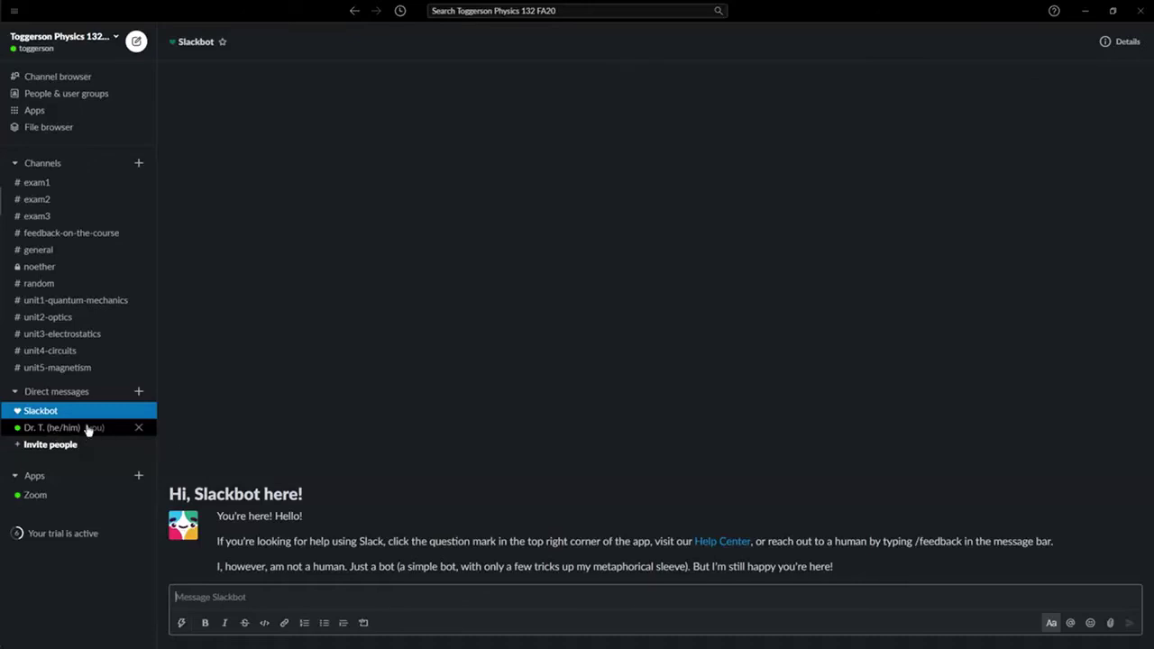
{"action": "left_click", "coordinate": [88, 430]}
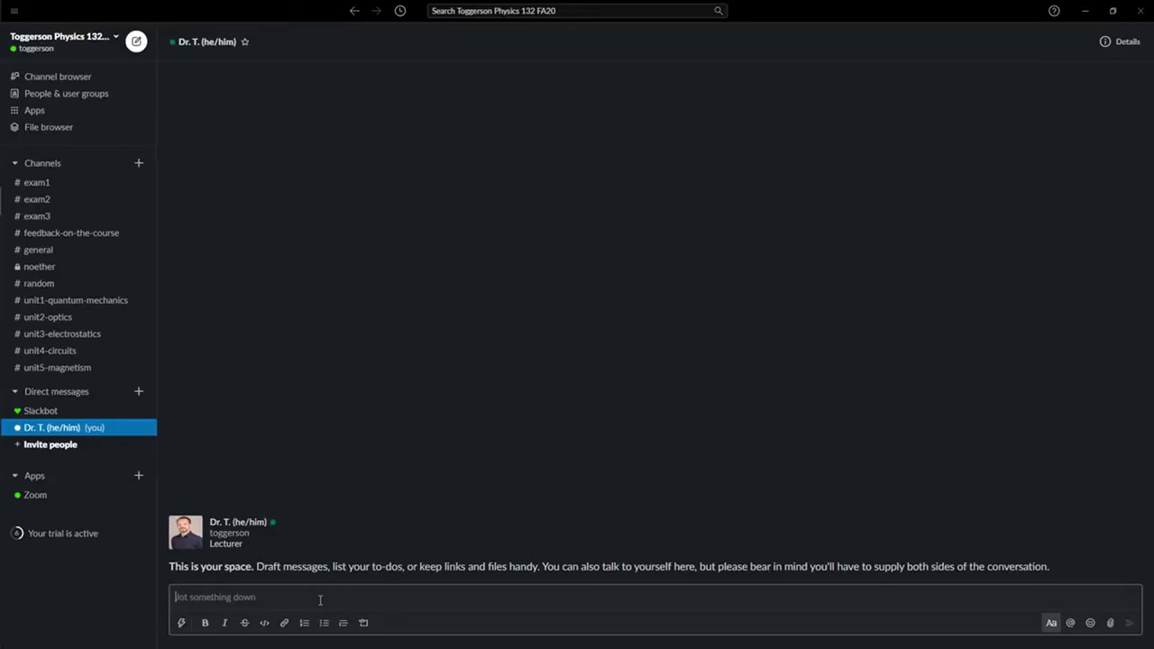
Step: Use Alt+Left to navigate back toward the #general channel
{"action": "key", "text": "alt+Left"}
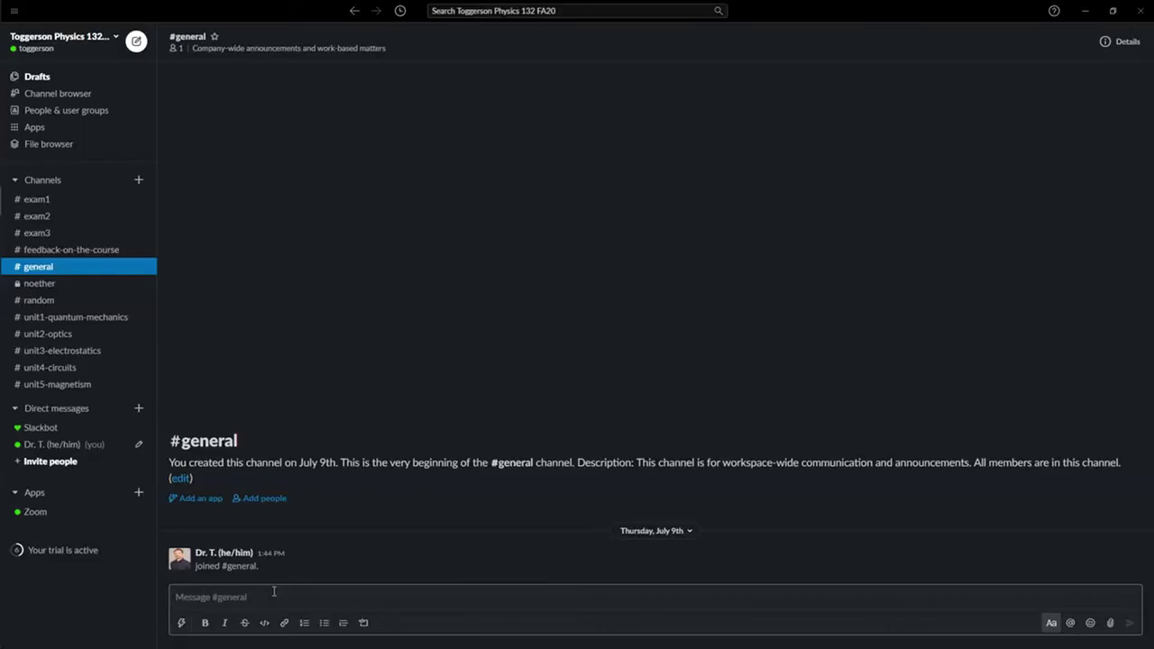
Step: Write 'Hello!' and, on a new line, 'Welcome to the class, feel free to introduce yourself by responding to this thread.'
{"action": "type", "text": "Hello,"}
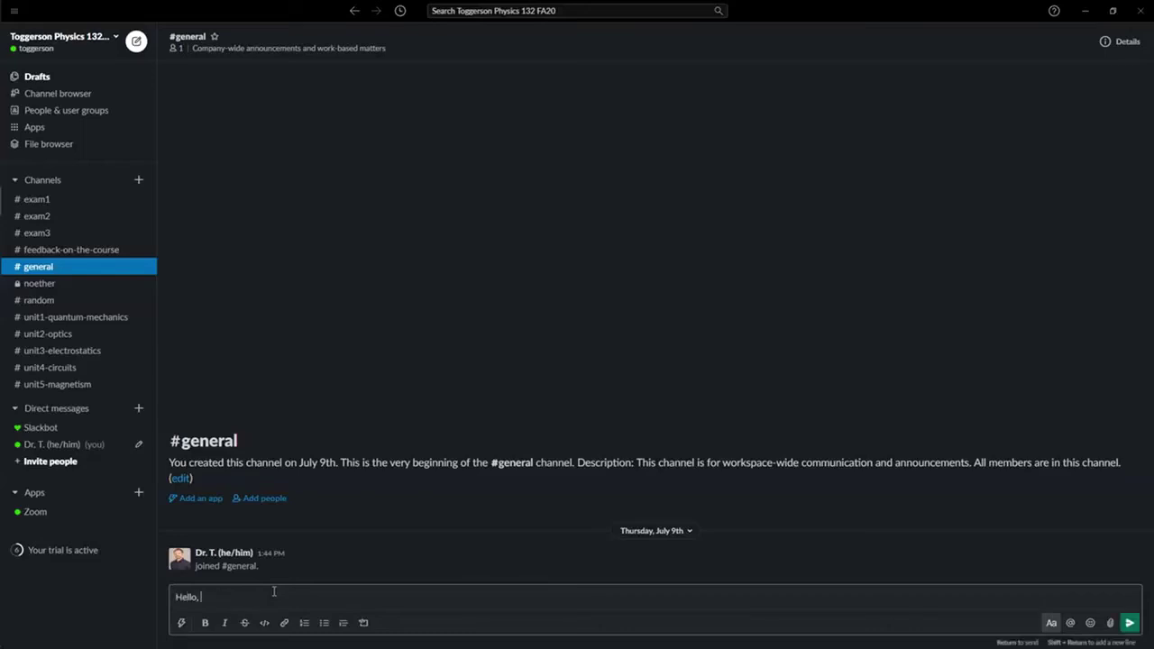
{"action": "key", "text": "BackSpace"}
{"action": "key", "text": "BackSpace"}
{"action": "type", "text": "! Welcome to the class, feel free to introduce yourself by responding to this thread."}
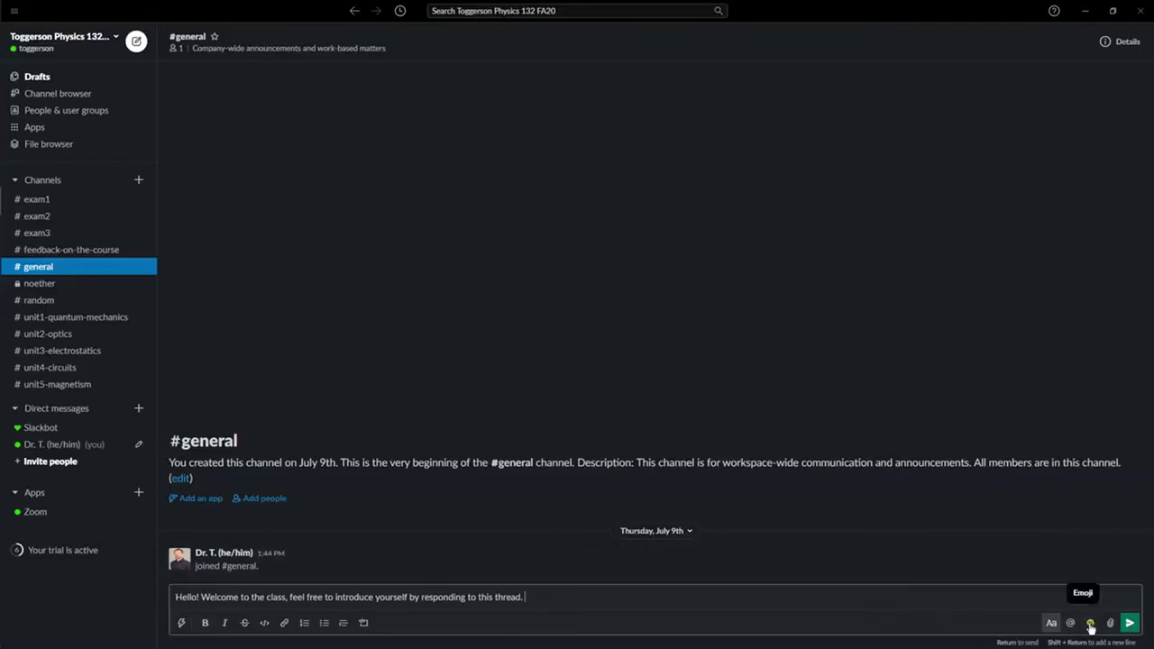
{"action": "left_click", "coordinate": [205, 596]}
{"action": "key", "text": "shift+Return"}
{"action": "left_click", "coordinate": [502, 597]}
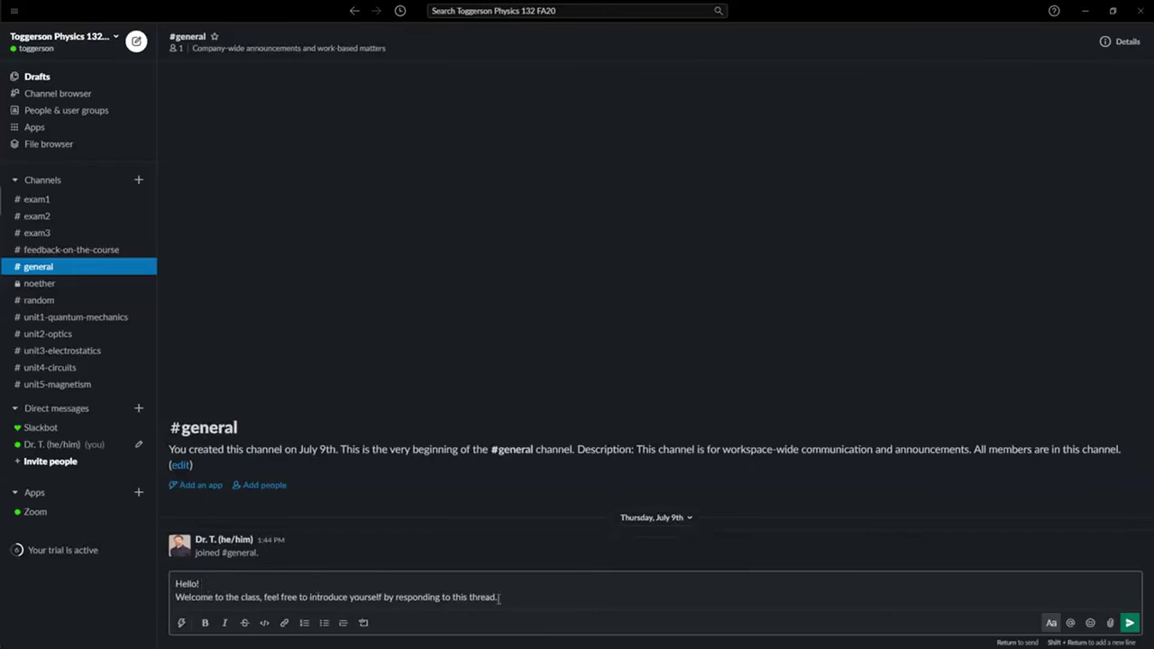
Step: Add a slightly smiling face emoji and post the welcome message to #general
{"action": "left_click", "coordinate": [1089, 624]}
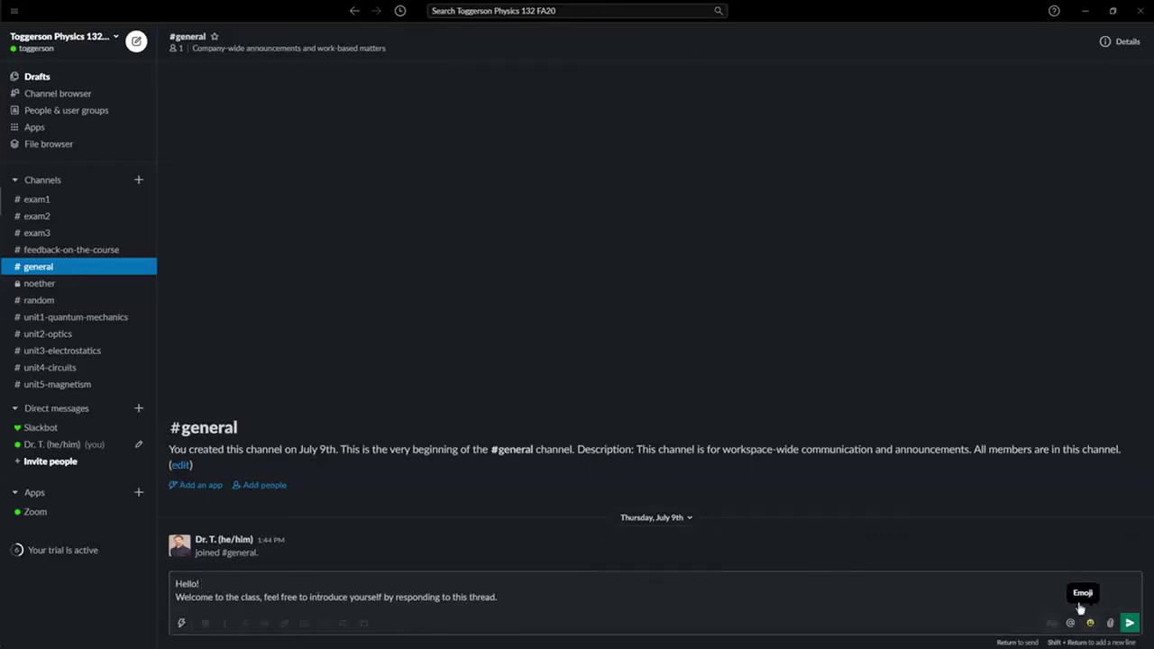
{"action": "left_click", "coordinate": [1090, 624]}
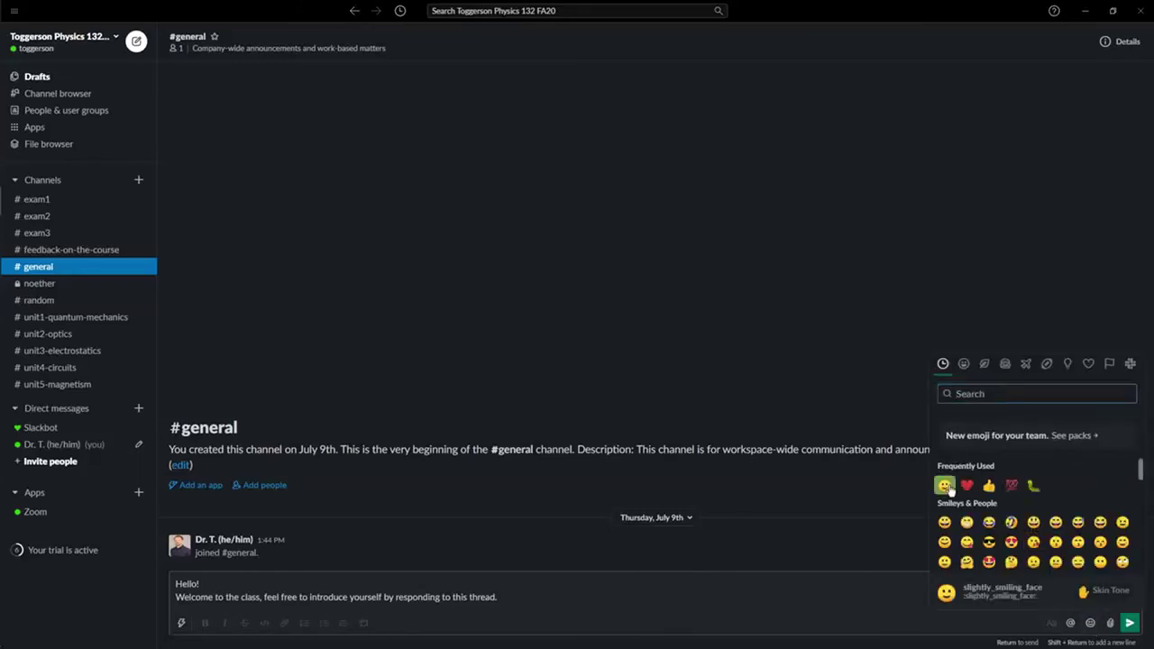
{"action": "left_click", "coordinate": [945, 487]}
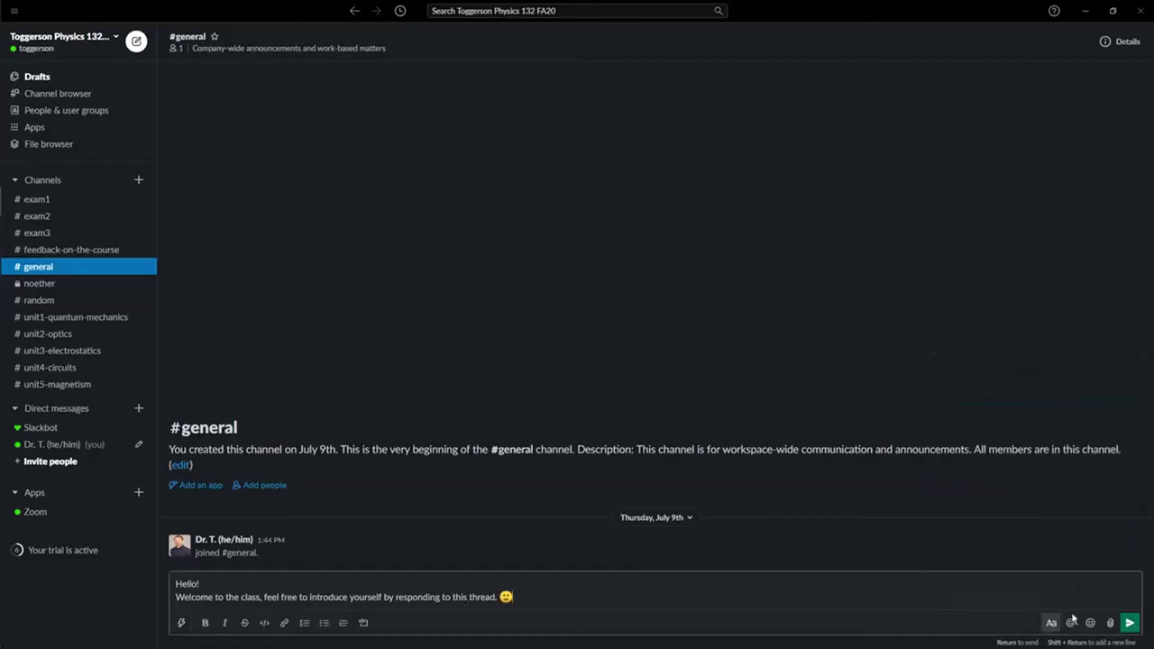
{"action": "key", "text": "Return"}
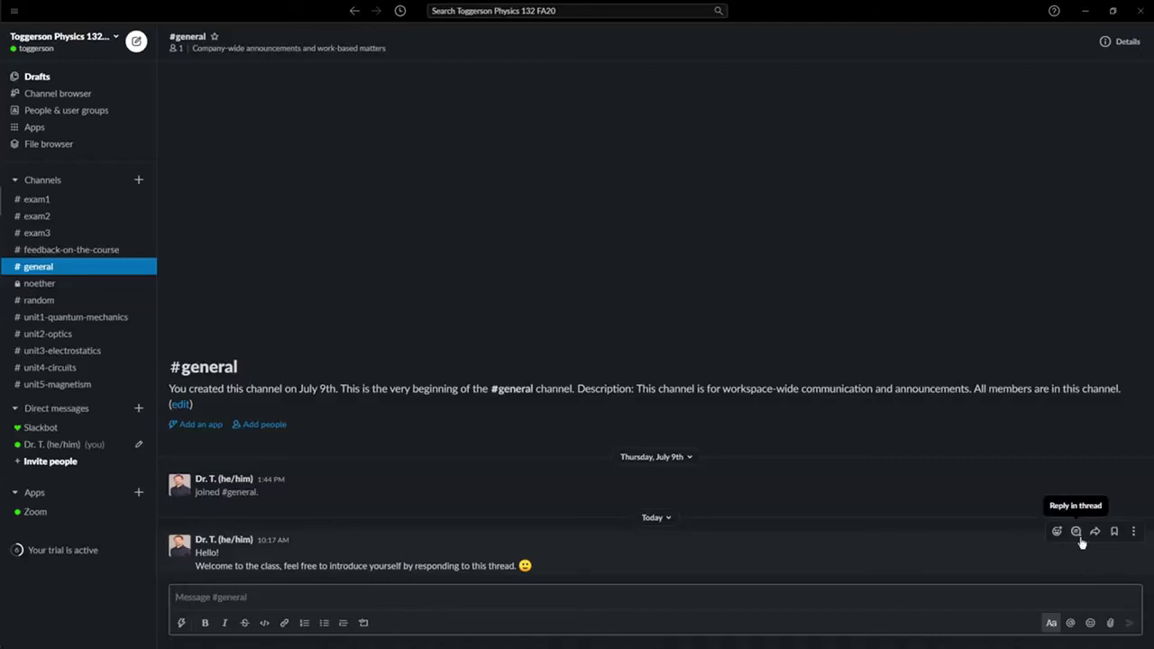
Step: Post a thread reply under the welcome message: six years teaching at UMass, rock climbing, ballet, parenting
{"action": "left_click", "coordinate": [1079, 537]}
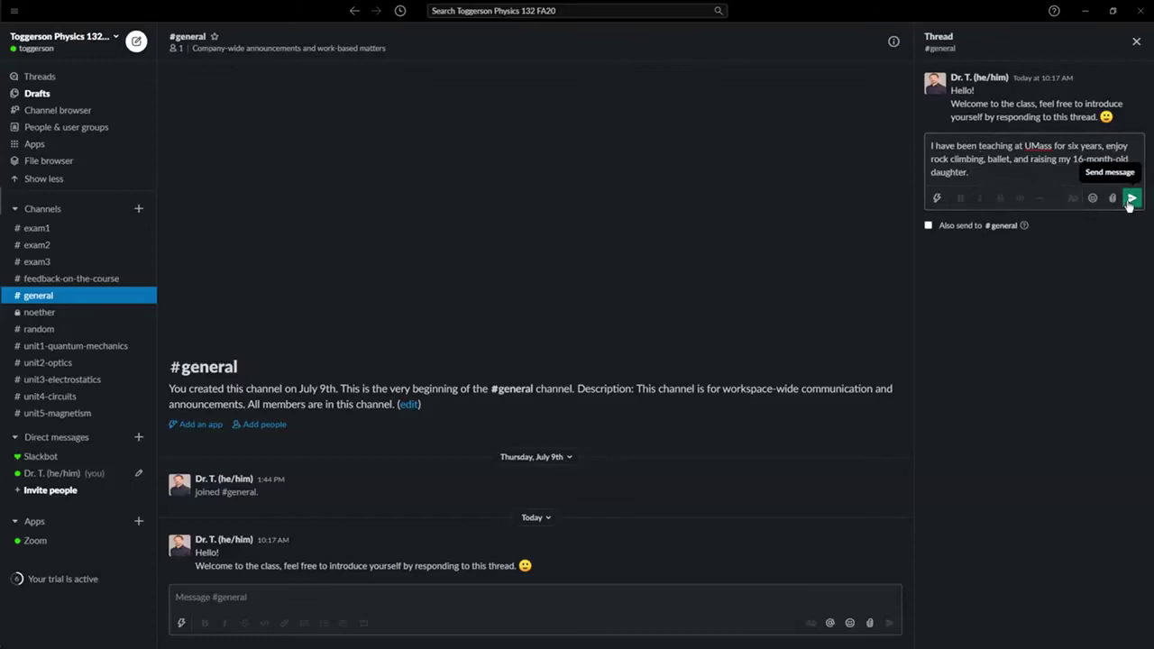
{"action": "key", "text": "Return"}
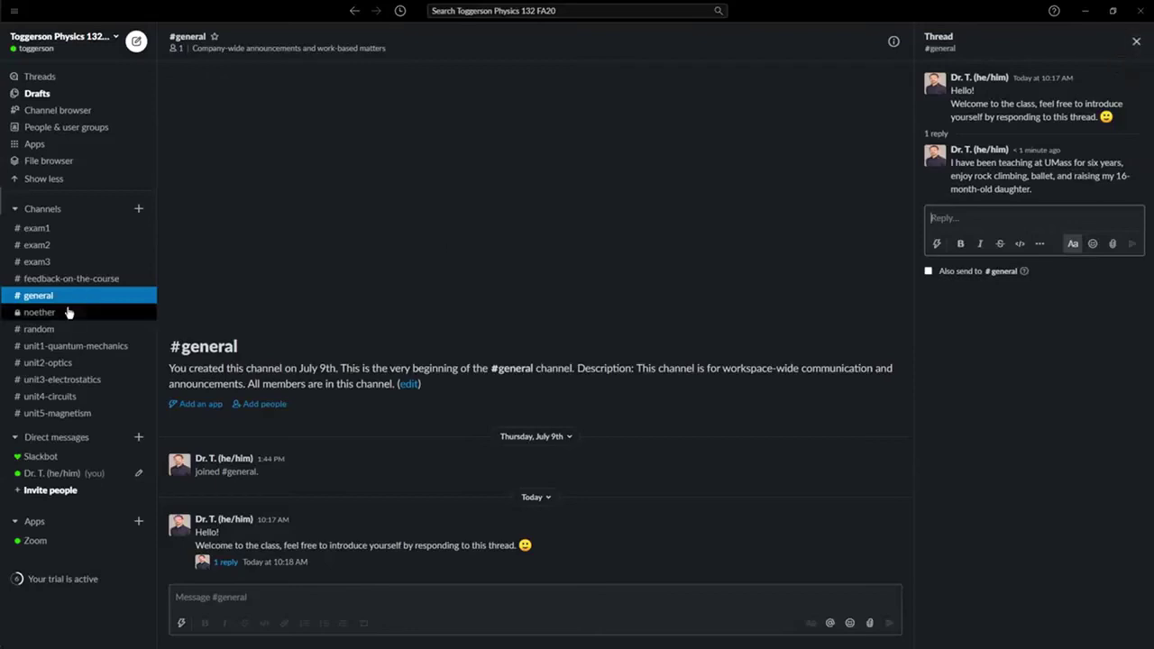
{"action": "left_click", "coordinate": [237, 604]}
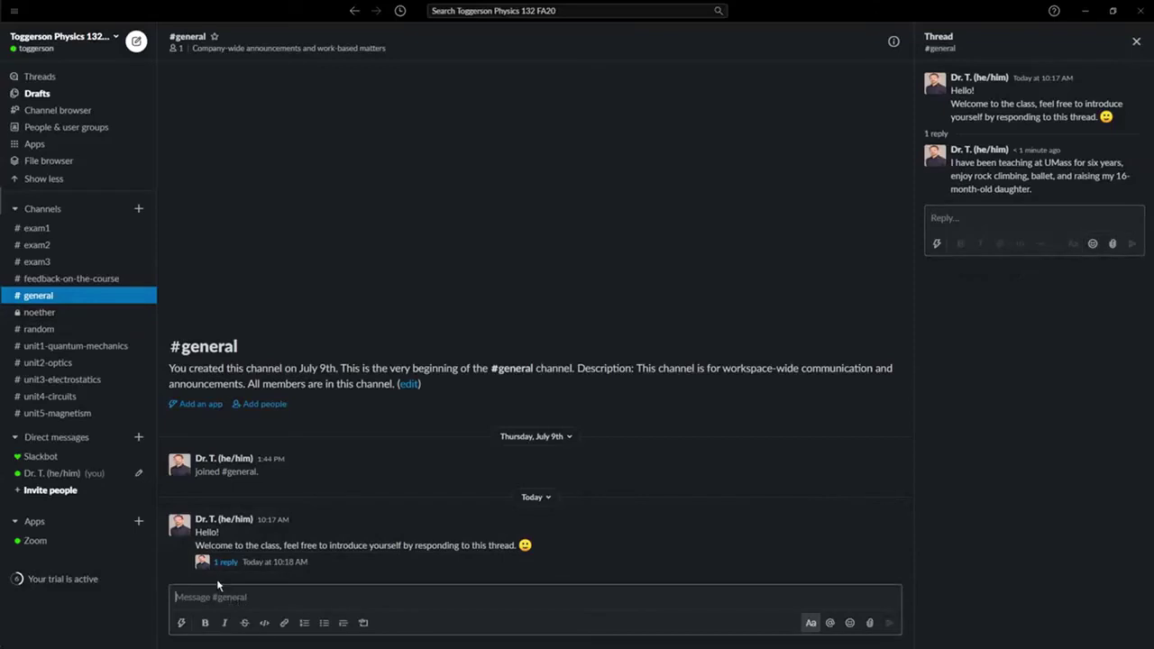
{"action": "type", "text": "@"}
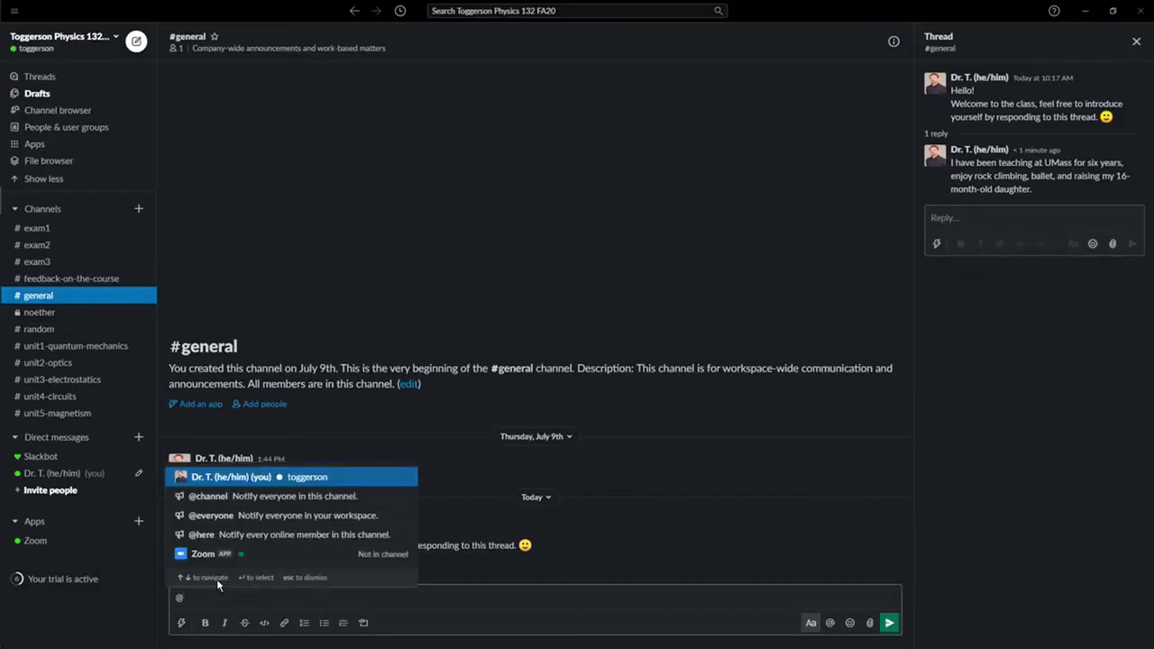
{"action": "type", "text": "B"}
{"action": "key", "text": "BackSpace"}
{"action": "type", "text": "Dr"}
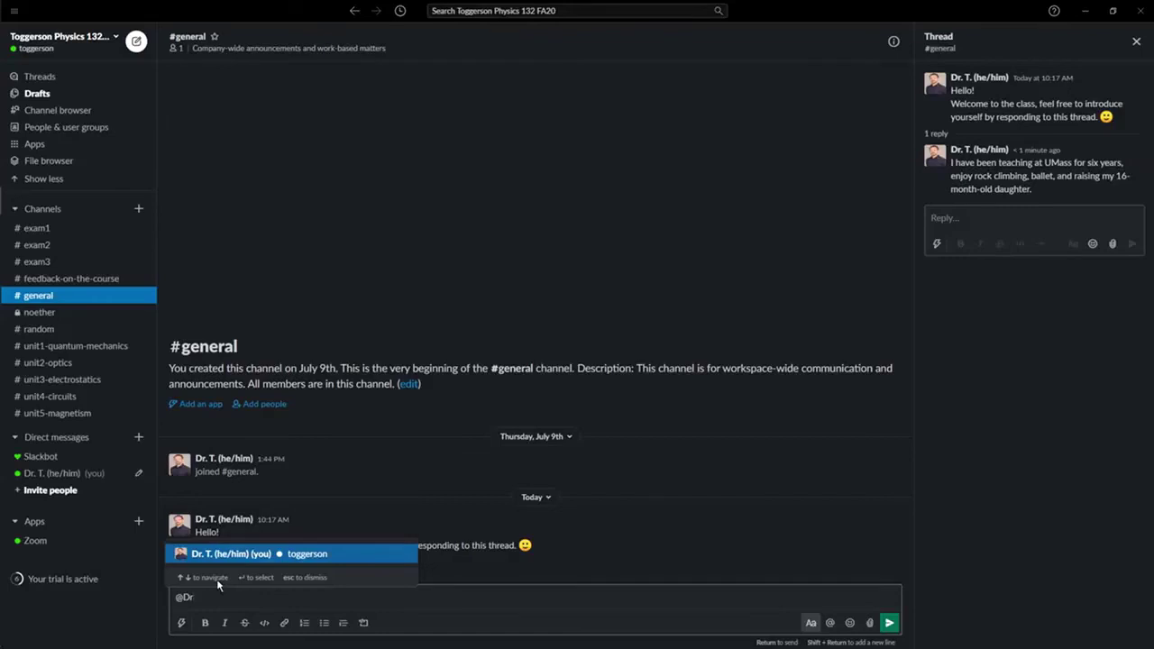
{"action": "key", "text": "BackSpace"}
{"action": "key", "text": "BackSpace"}
{"action": "key", "text": "BackSpace"}
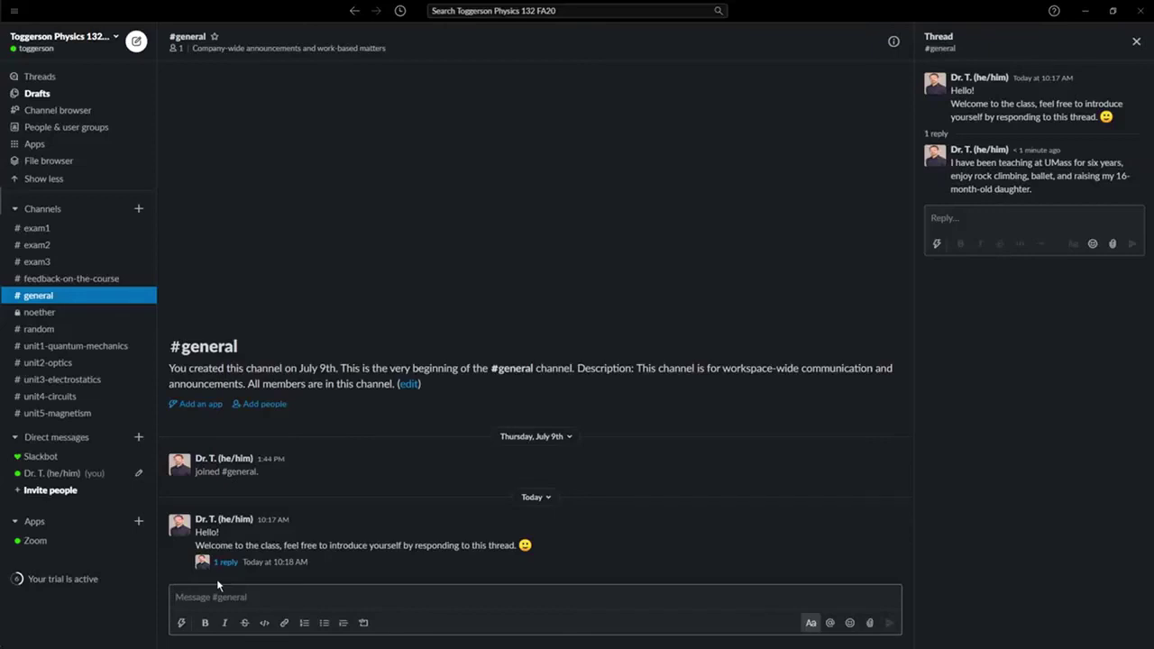
{"action": "type", "text": "@"}
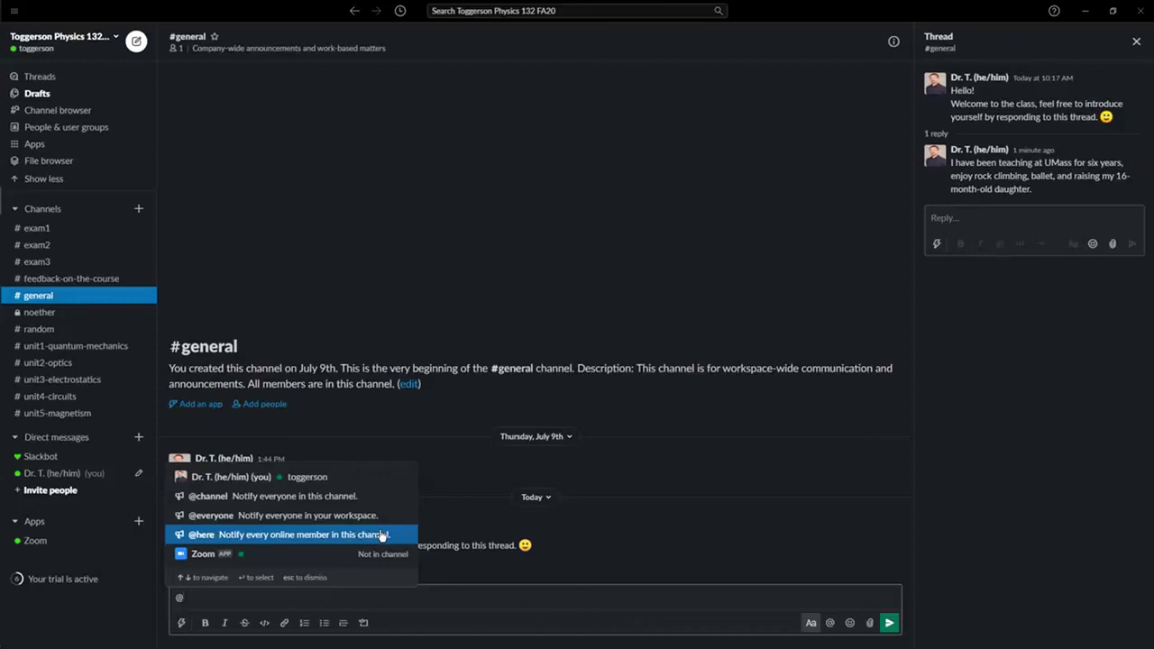
{"action": "left_click", "coordinate": [463, 601]}
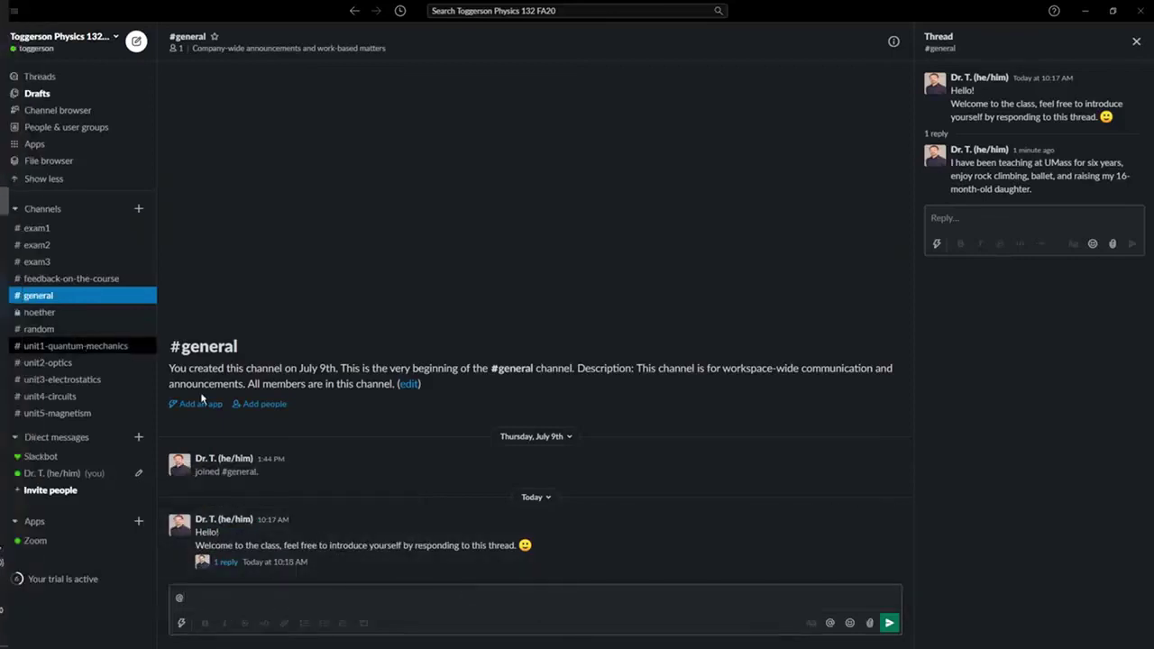
{"action": "left_click", "coordinate": [73, 346]}
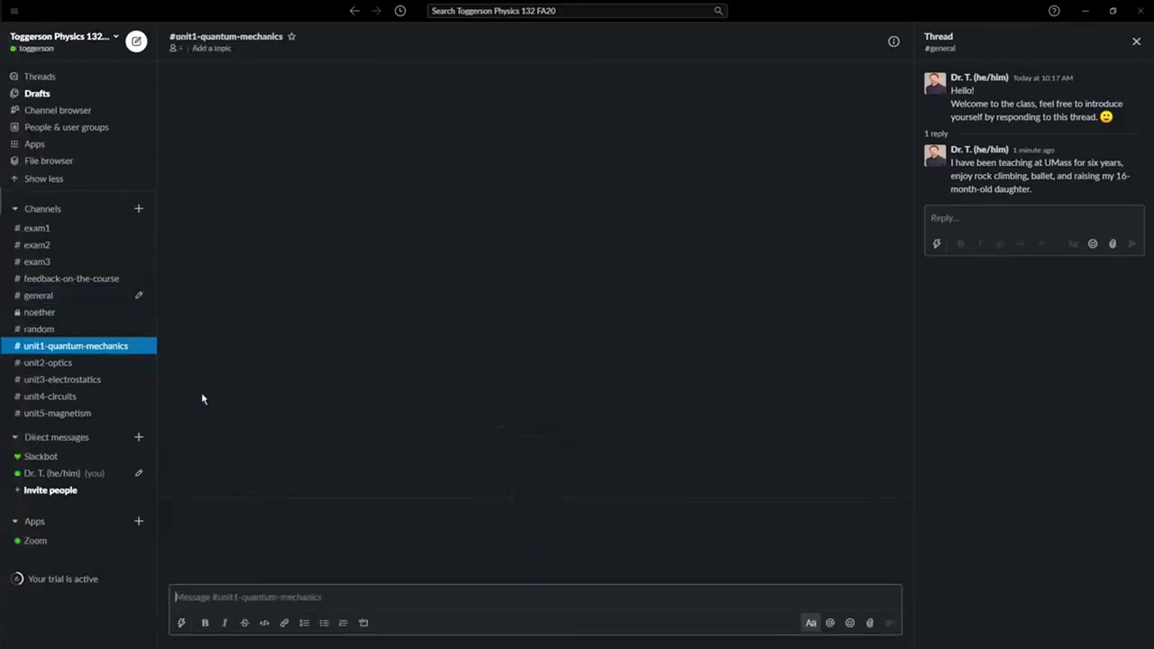
{"action": "left_click", "coordinate": [273, 597]}
{"action": "type", "text": "@here"}
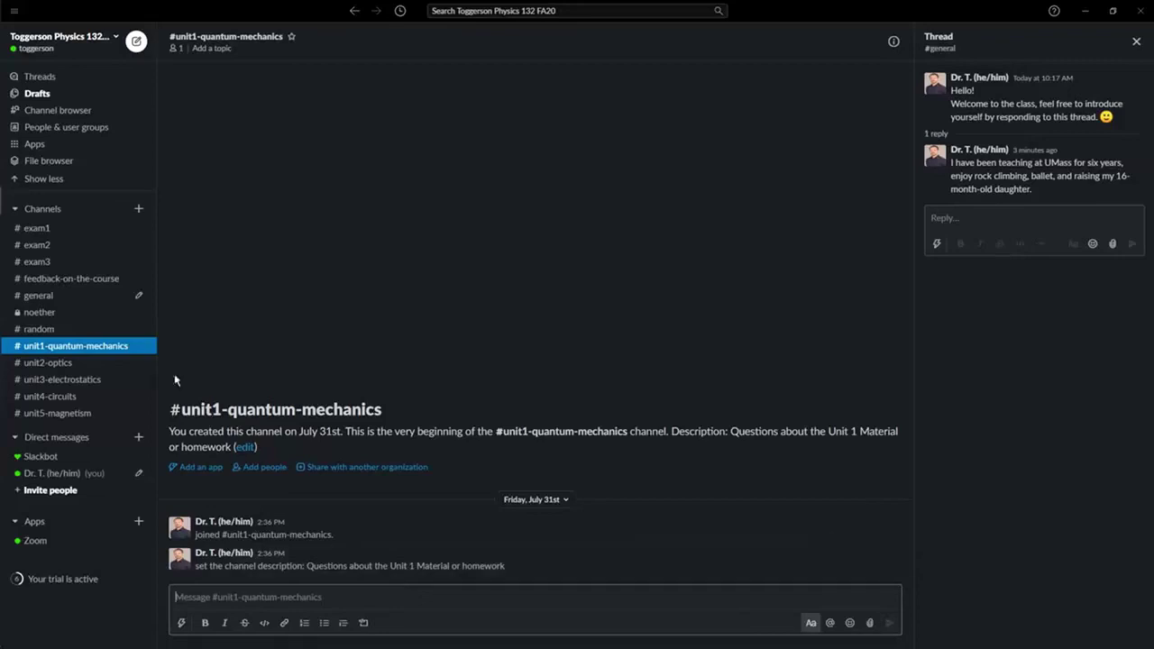
Step: Send the /zoom command in the private noether channel, getting a Zoom authorization prompt
{"action": "left_click", "coordinate": [118, 318]}
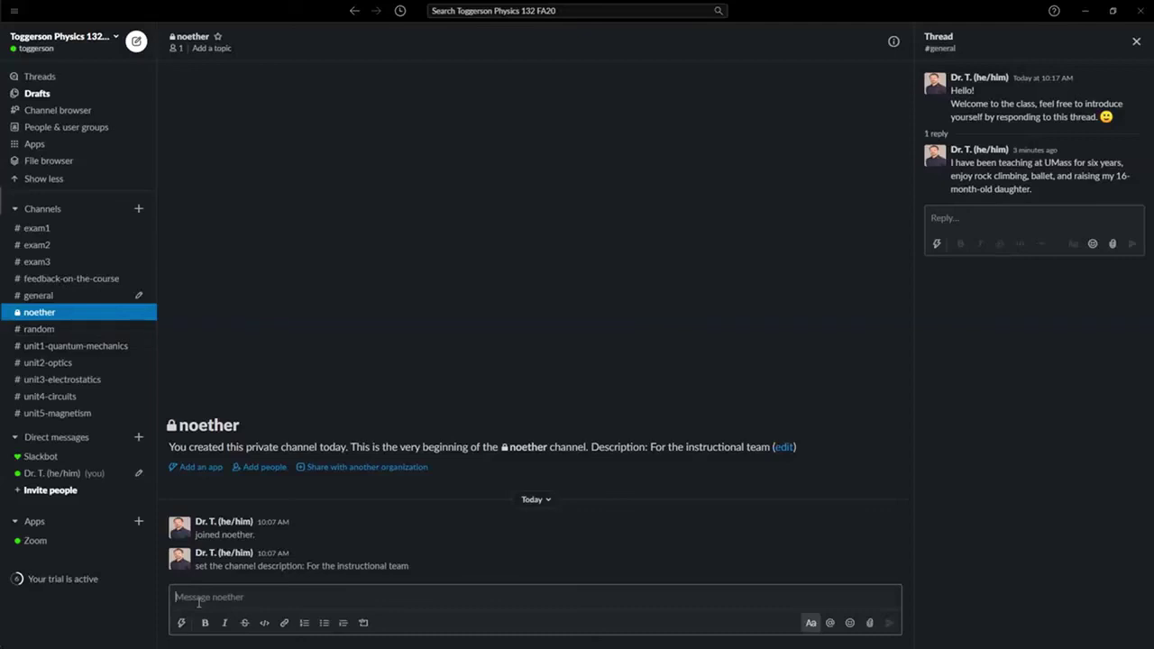
{"action": "type", "text": "/zoom"}
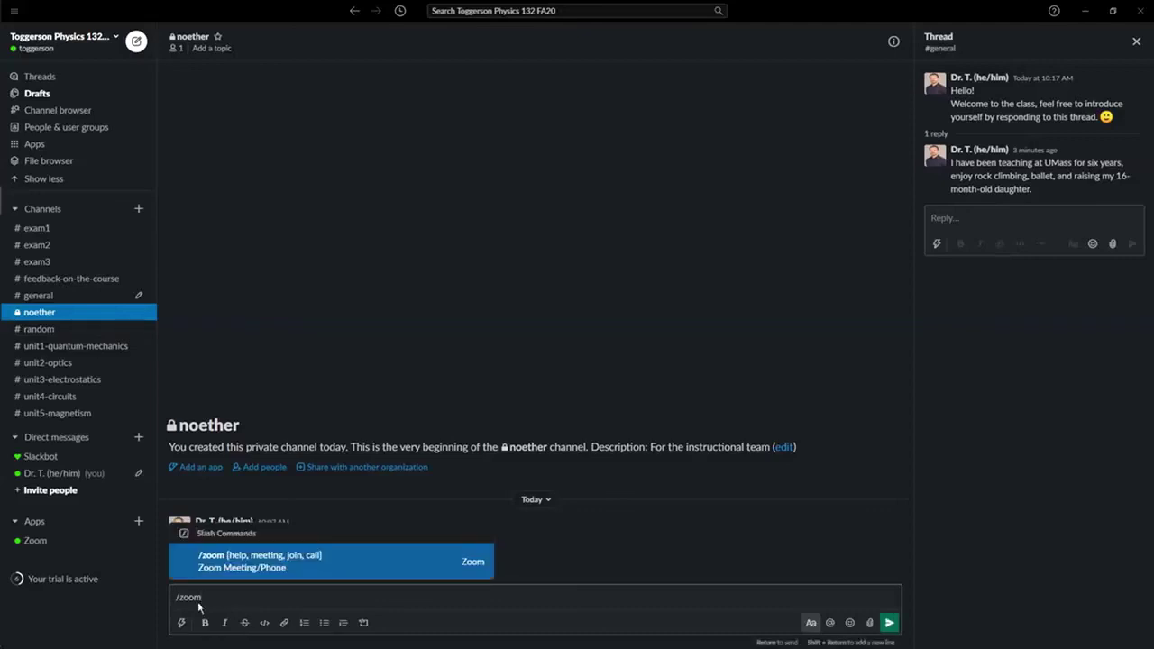
{"action": "left_click", "coordinate": [889, 622]}
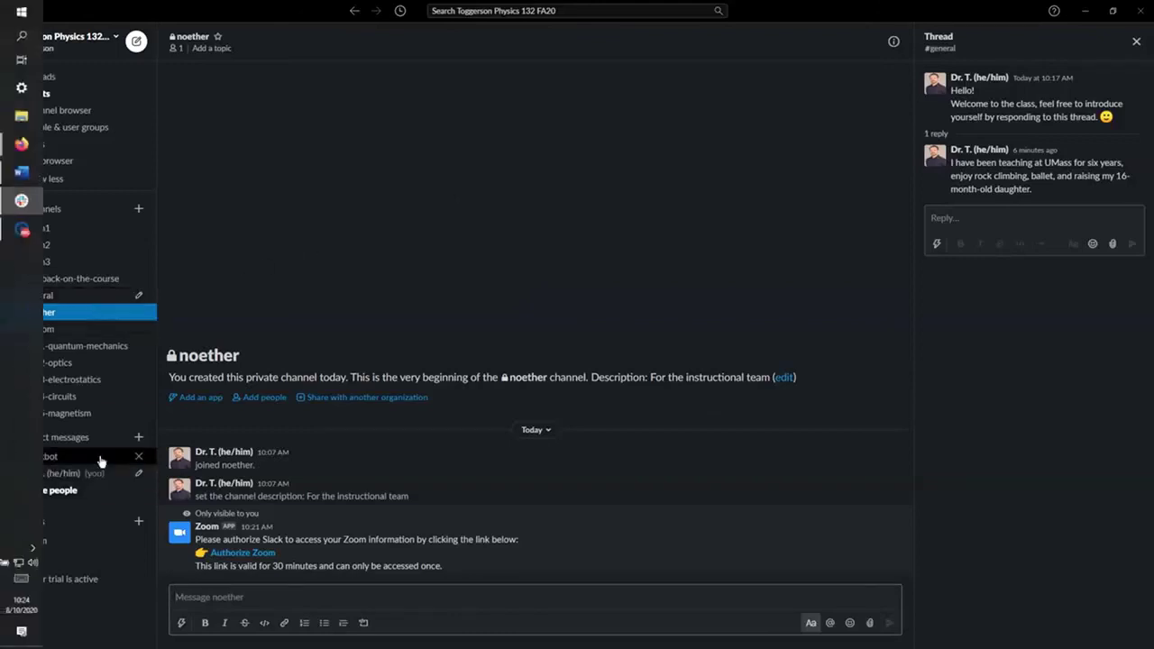
Step: Jump to the Slackbot direct message using Alt+Shift+Down
{"action": "key", "text": "alt+shift+Down"}
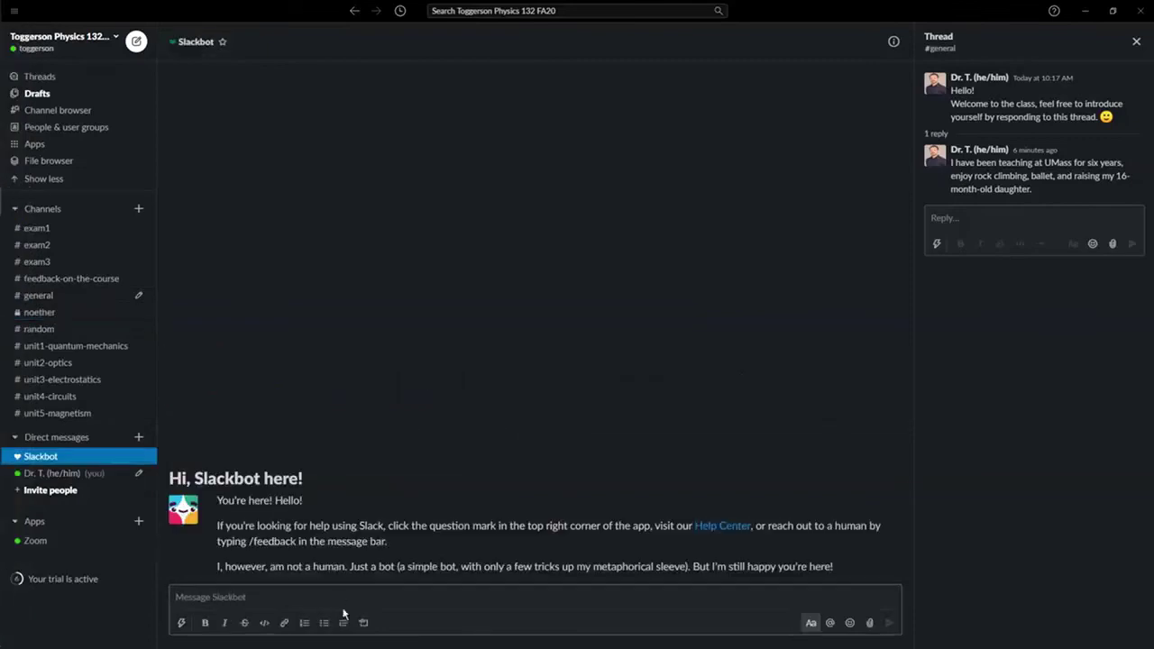